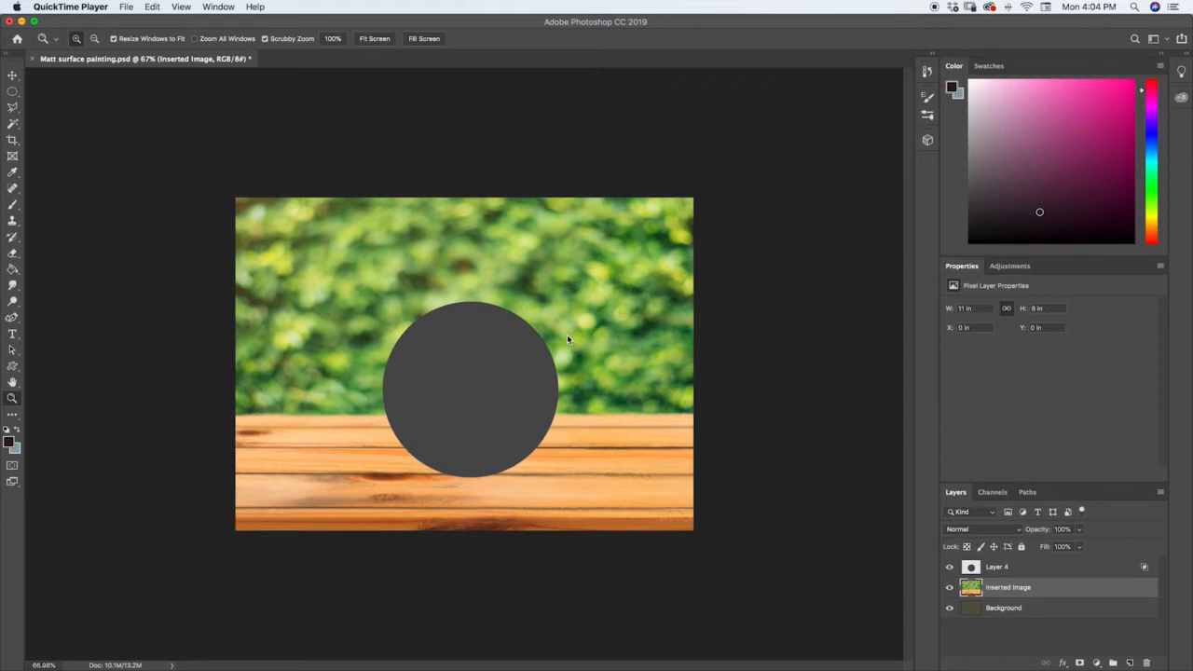
Add a new layer above the grey circle layer and clip it to the circle with a clipping mask.
click(1014, 567)
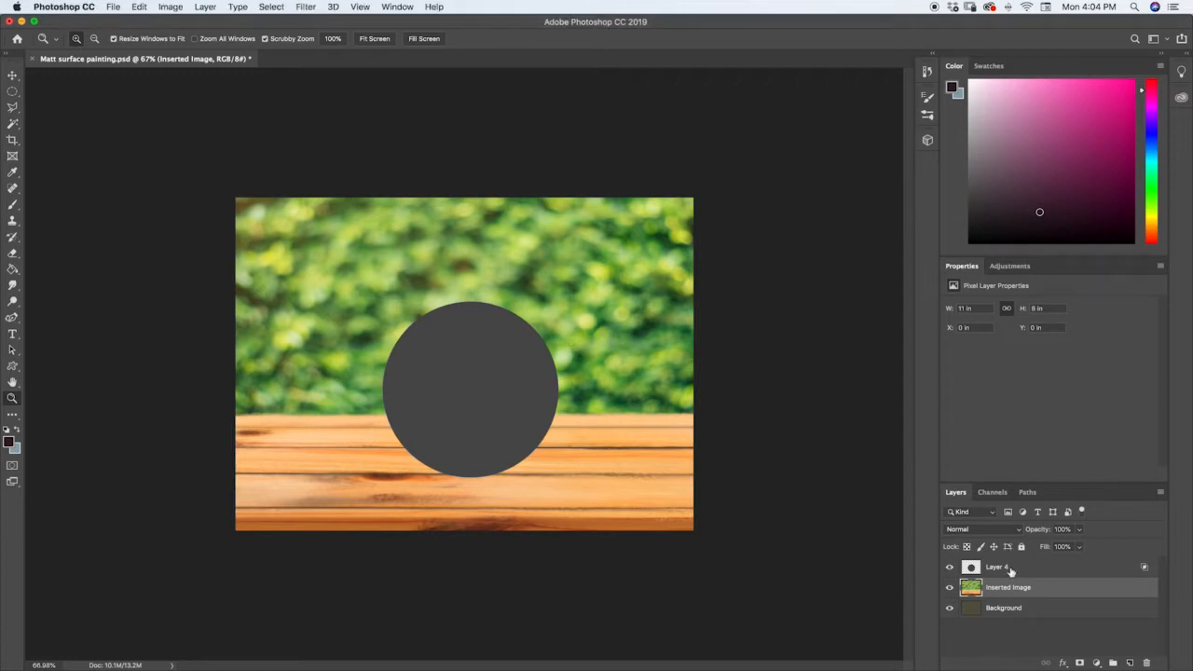
click(1025, 567)
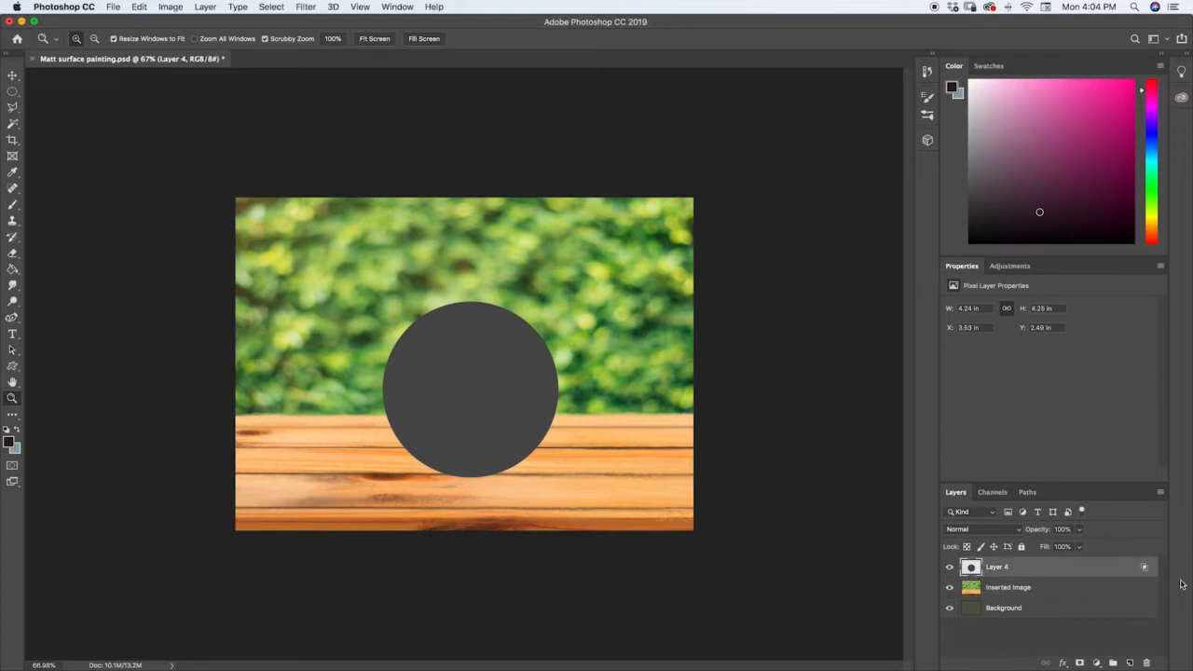
click(1130, 663)
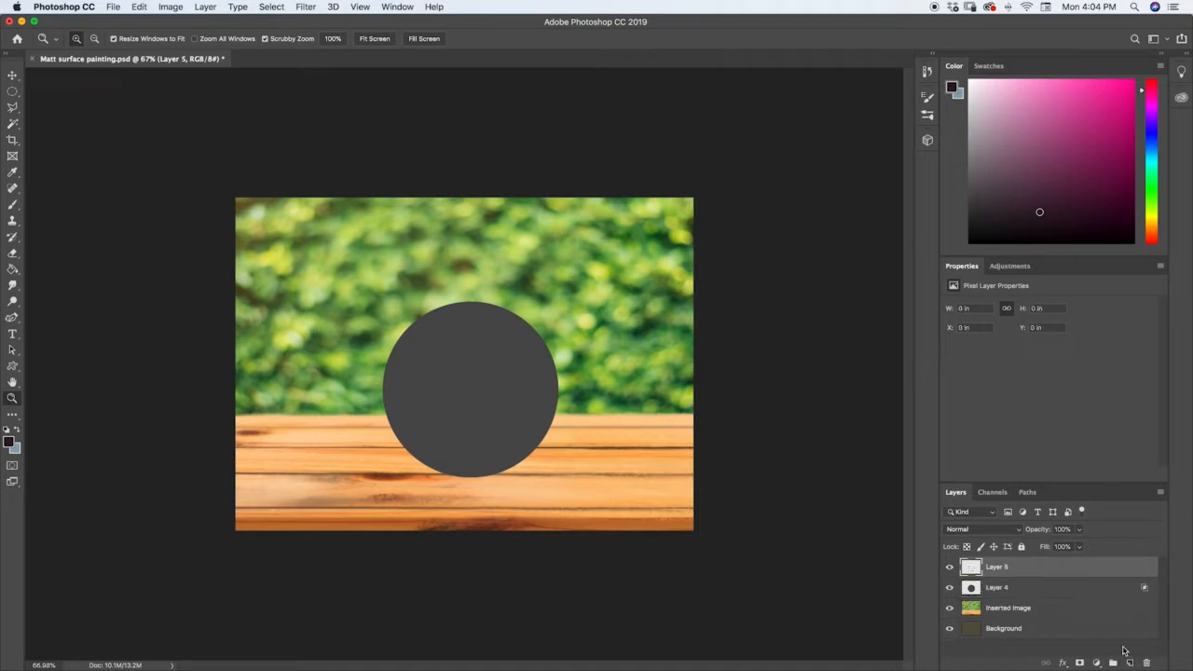
click(306, 8)
mouse_move(205, 6)
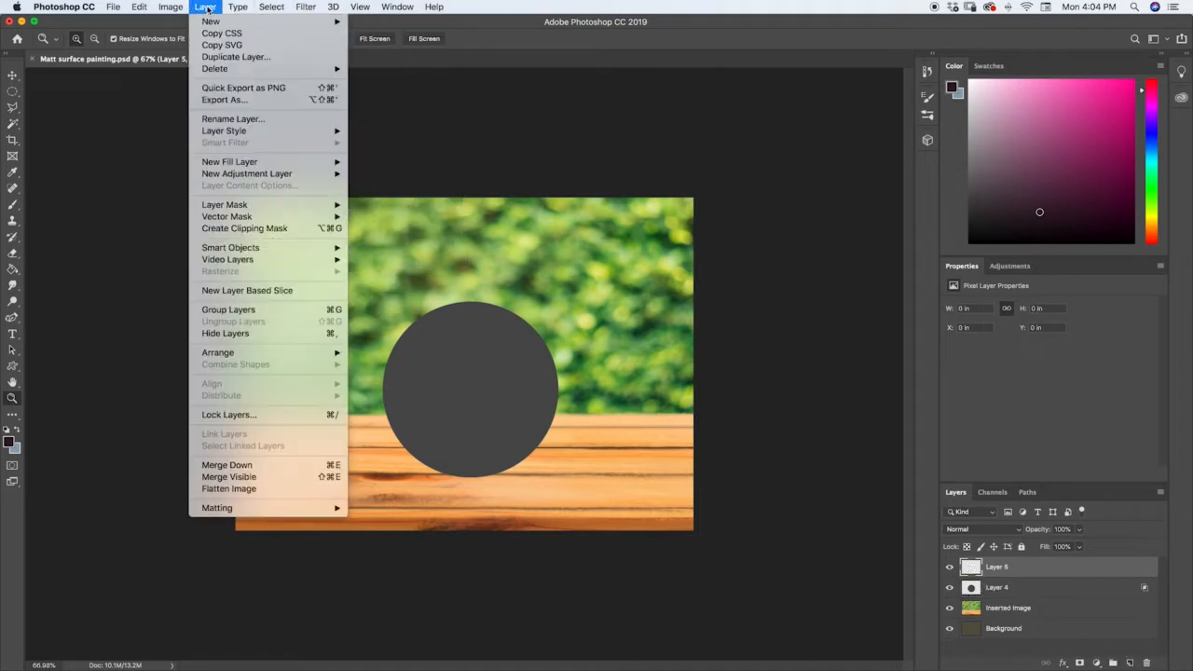
click(259, 229)
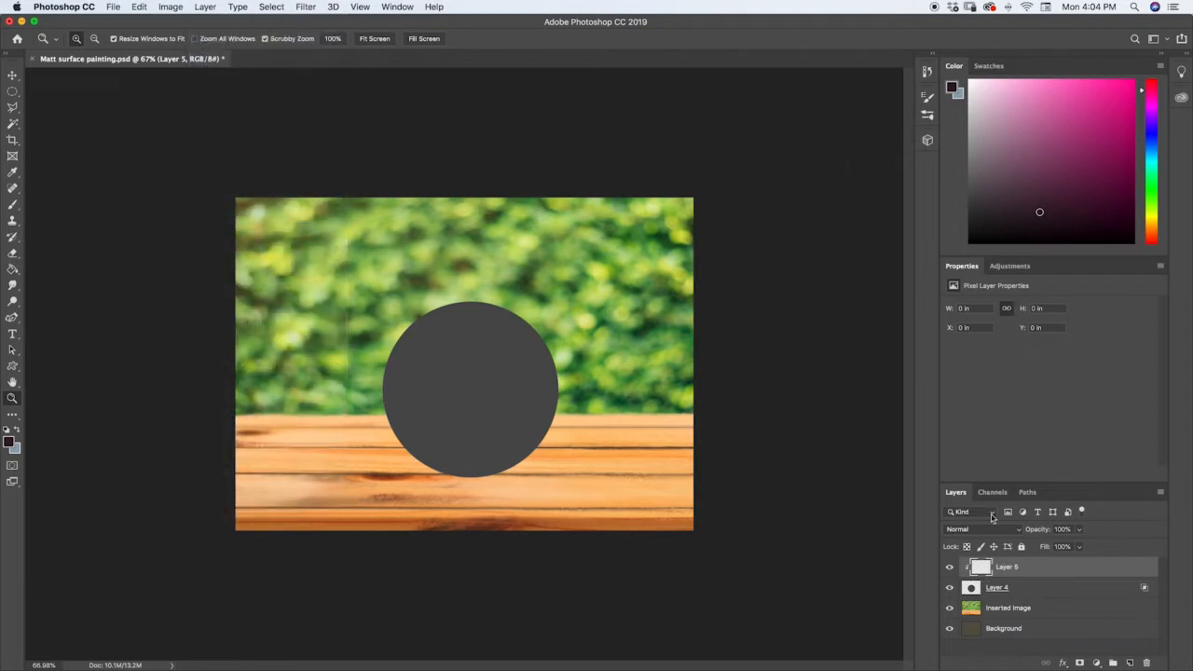
key(b)
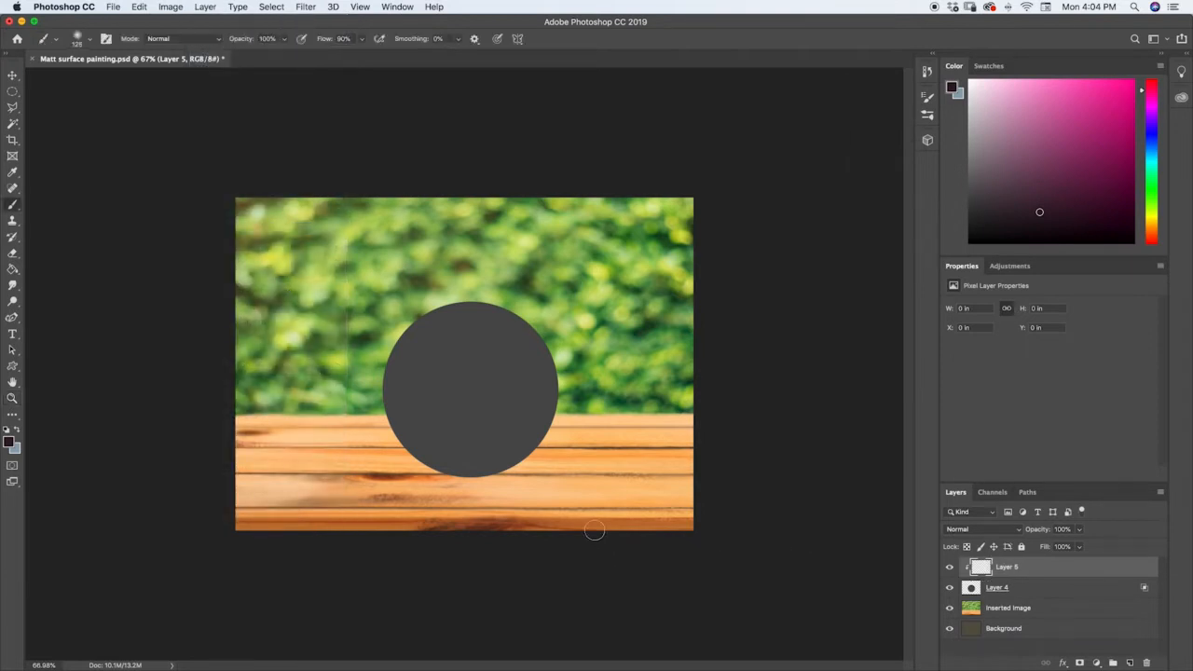
mouse_move(492, 473)
mouse_down()
mouse_move(554, 405)
mouse_move(523, 455)
mouse_move(515, 431)
mouse_move(453, 475)
mouse_up()
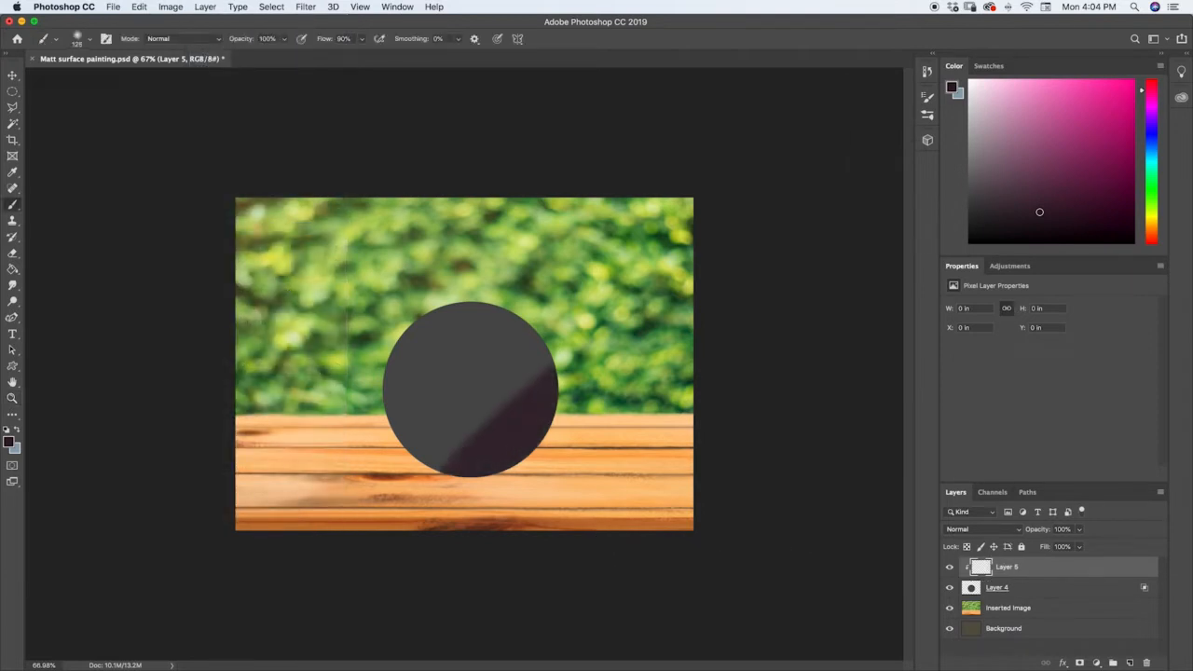
key(super+z)
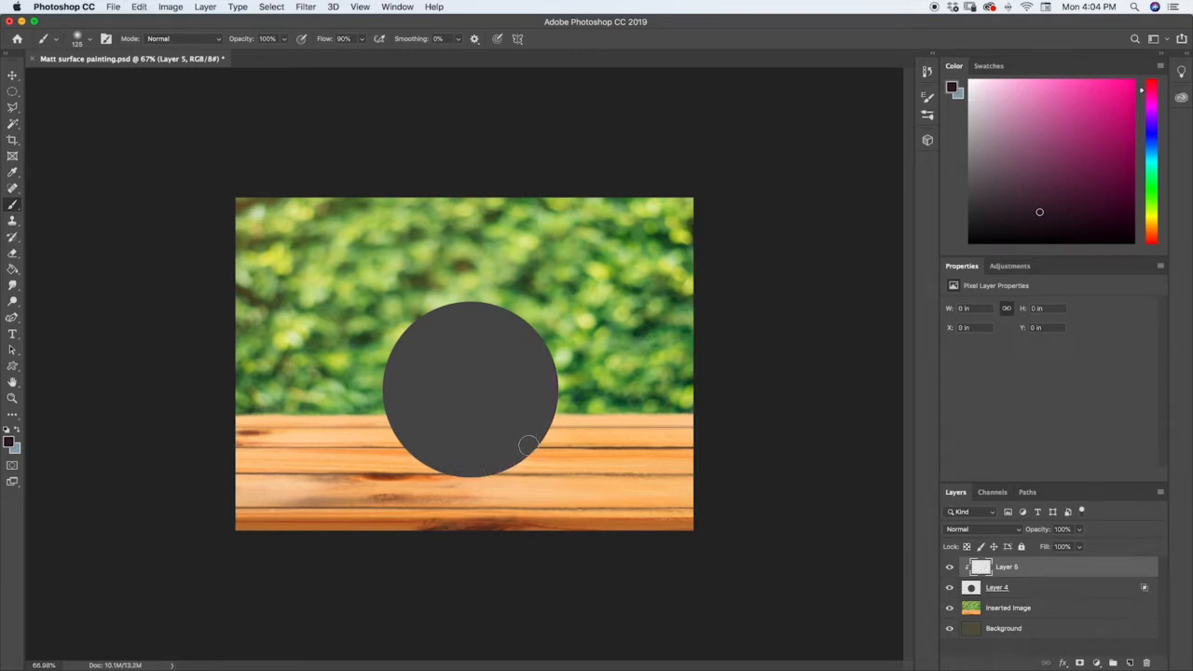
Fill the clipped layer with a dark purple using the Paint Bucket so the whole circle is coloured.
click(1048, 206)
click(1094, 199)
key(g)
click(496, 397)
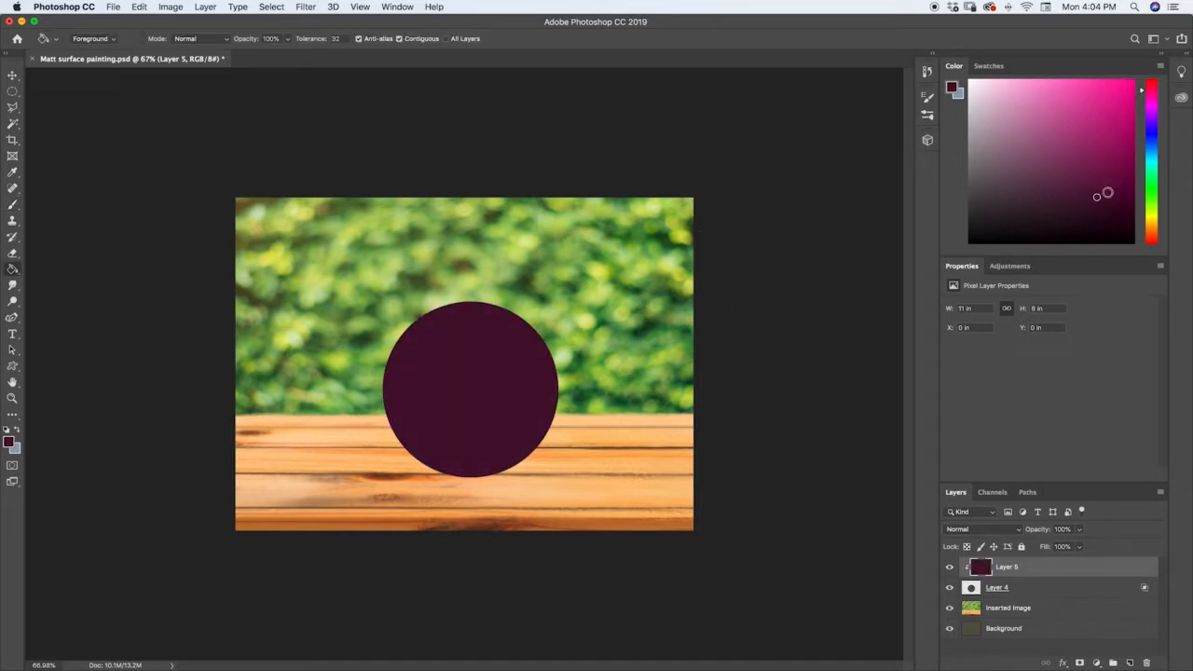
click(1096, 200)
click(1094, 193)
click(516, 386)
Paint soft, near-black purple shading over the upper part of the sphere, finishing with a 250 px brush.
click(1097, 194)
key(b)
key(bracketright)
key(bracketright)
key(bracketright)
key(bracketright)
key(bracketright)
key(bracketright)
key(bracketright)
key(bracketright)
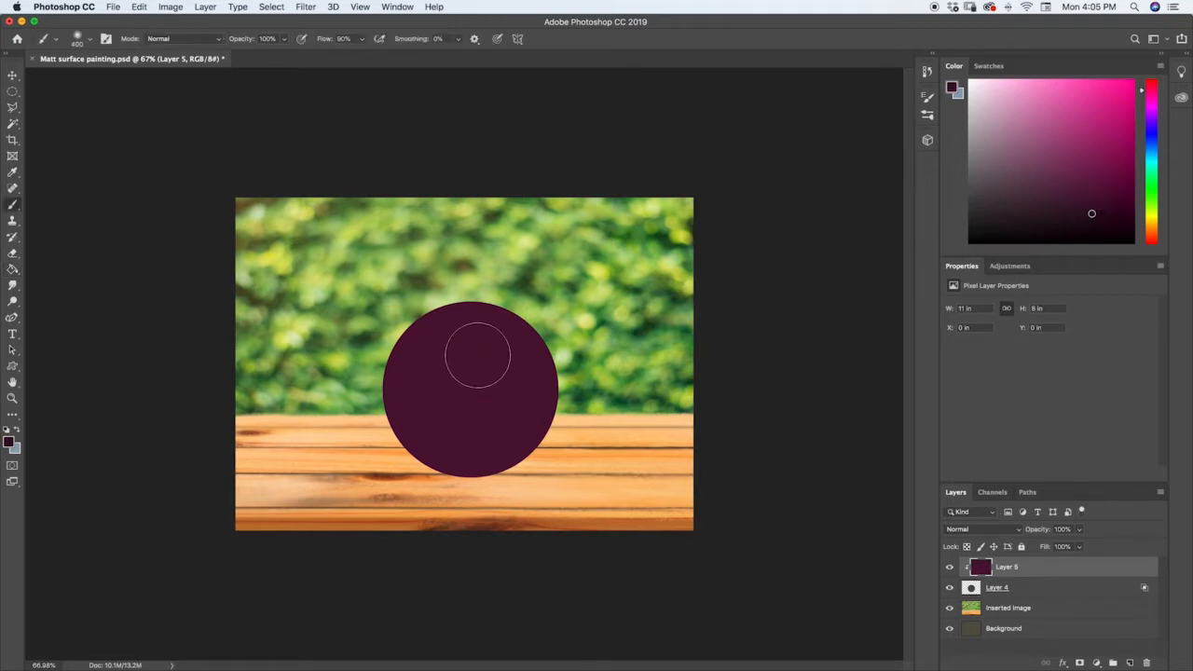
key(bracketleft)
key(bracketleft)
key(bracketleft)
mouse_move(474, 345)
mouse_down()
mouse_move(489, 383)
mouse_move(456, 350)
mouse_move(454, 333)
mouse_move(486, 334)
mouse_move(458, 328)
mouse_move(480, 310)
mouse_move(471, 325)
mouse_move(483, 341)
mouse_move(460, 335)
mouse_move(471, 322)
mouse_move(463, 373)
mouse_move(439, 342)
mouse_move(472, 329)
mouse_move(456, 378)
mouse_move(472, 318)
mouse_move(479, 376)
mouse_move(483, 346)
mouse_move(465, 336)
mouse_move(476, 324)
mouse_move(442, 359)
mouse_move(474, 335)
mouse_up()
key(bracketleft)
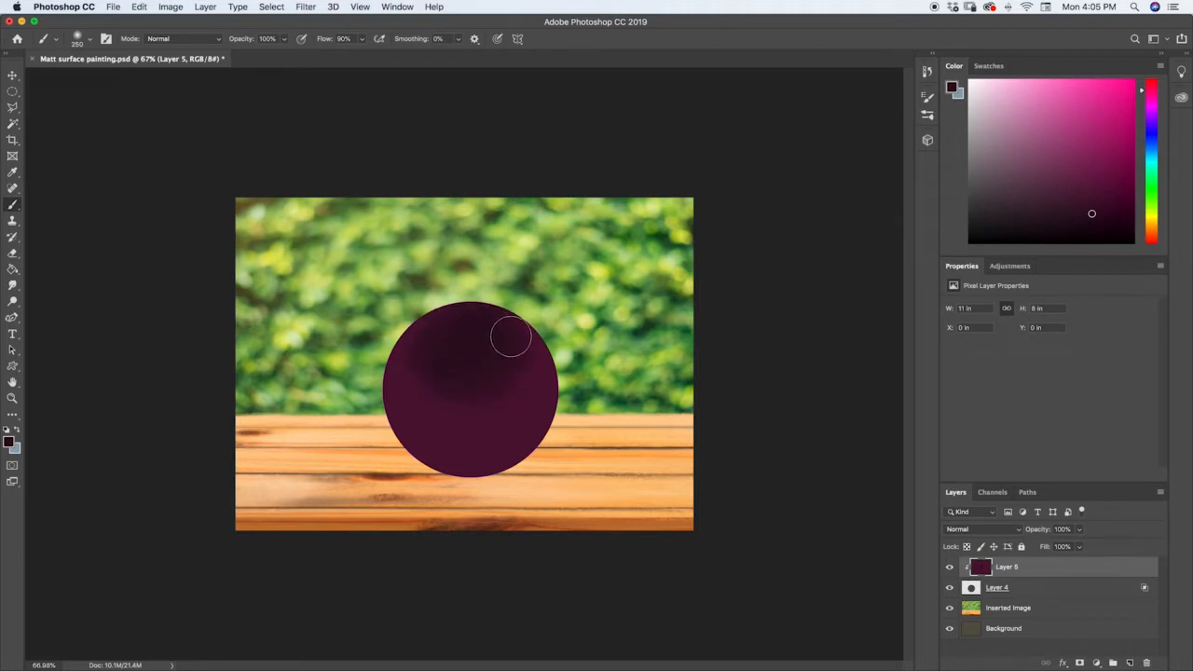
mouse_move(509, 335)
mouse_down()
mouse_move(481, 384)
mouse_move(456, 391)
mouse_move(449, 317)
mouse_move(422, 362)
mouse_move(469, 371)
mouse_move(419, 336)
mouse_move(445, 405)
mouse_move(472, 363)
mouse_move(421, 395)
mouse_move(517, 344)
mouse_move(523, 369)
mouse_move(501, 332)
mouse_move(468, 396)
mouse_move(480, 295)
mouse_move(466, 333)
mouse_up()
Add another clipped layer above the purple fill and paint a brighter magenta glow along the sphere's lower edge.
click(1131, 663)
mouse_move(1031, 571)
mouse_down()
mouse_move(1032, 593)
mouse_move(989, 576)
mouse_move(1014, 558)
mouse_up()
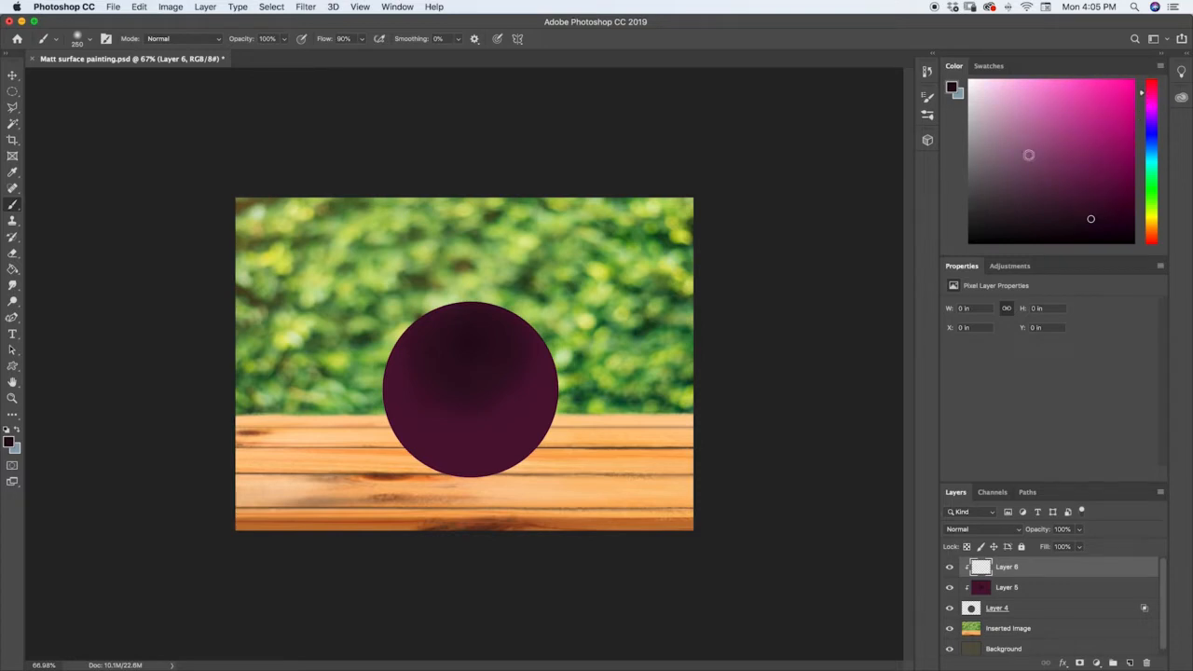
drag(1090, 217, 1092, 178)
mouse_move(423, 449)
mouse_down()
mouse_move(397, 435)
mouse_move(452, 461)
mouse_move(398, 430)
mouse_move(485, 459)
mouse_move(400, 431)
mouse_move(531, 438)
mouse_move(503, 462)
mouse_move(463, 470)
mouse_up()
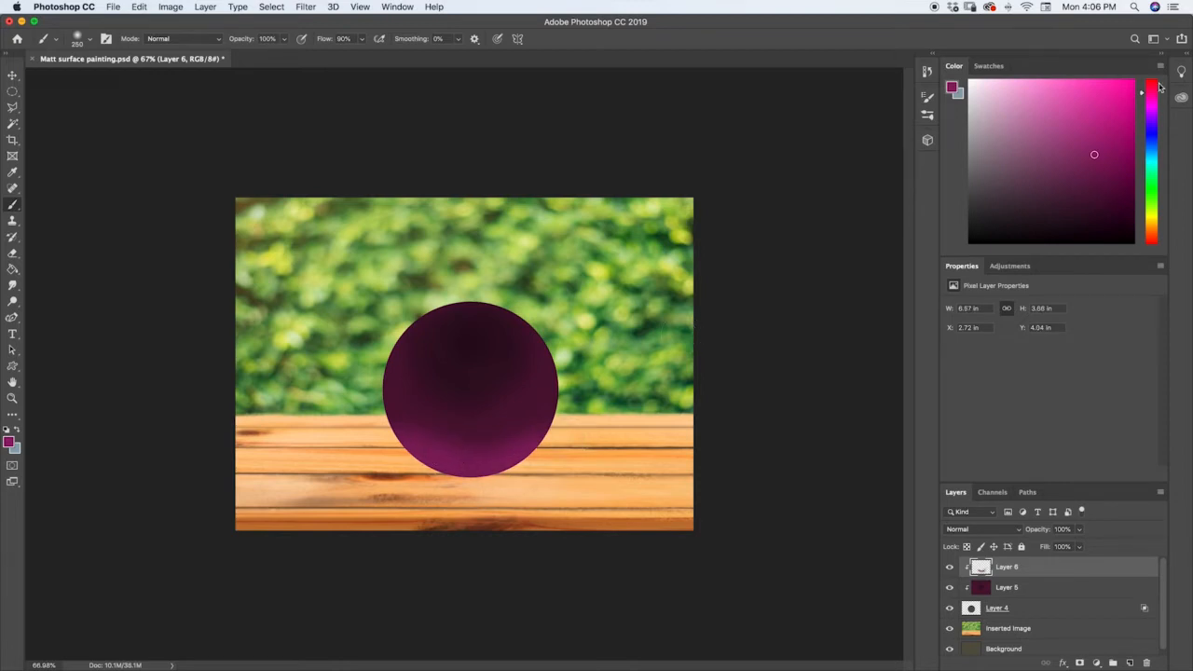
Paint over the glow at the sphere's base with dark red, followed by progressively brighter orange reflected from the wood.
drag(1151, 97, 1151, 65)
mouse_move(426, 447)
mouse_down()
mouse_move(488, 463)
mouse_move(471, 461)
mouse_move(555, 440)
mouse_move(485, 460)
mouse_move(455, 460)
mouse_move(499, 455)
mouse_move(406, 444)
mouse_move(435, 460)
mouse_move(407, 438)
mouse_move(422, 427)
mouse_move(435, 446)
mouse_move(390, 414)
mouse_move(480, 453)
mouse_move(410, 419)
mouse_move(509, 447)
mouse_move(466, 441)
mouse_move(551, 411)
mouse_move(518, 431)
mouse_move(440, 445)
mouse_move(386, 398)
mouse_move(400, 425)
mouse_move(389, 402)
mouse_move(410, 359)
mouse_move(453, 441)
mouse_move(407, 426)
mouse_move(395, 397)
mouse_move(407, 433)
mouse_move(394, 399)
mouse_move(515, 450)
mouse_move(461, 426)
mouse_move(437, 433)
mouse_move(527, 431)
mouse_move(466, 430)
mouse_move(545, 406)
mouse_move(521, 437)
mouse_move(433, 446)
mouse_move(407, 426)
mouse_move(400, 394)
mouse_move(411, 439)
mouse_move(440, 441)
mouse_move(415, 375)
mouse_move(428, 423)
mouse_move(497, 423)
mouse_move(444, 425)
mouse_move(403, 403)
mouse_move(444, 438)
mouse_move(454, 415)
mouse_move(495, 423)
mouse_move(482, 413)
mouse_move(443, 421)
mouse_move(501, 427)
mouse_move(550, 399)
mouse_up()
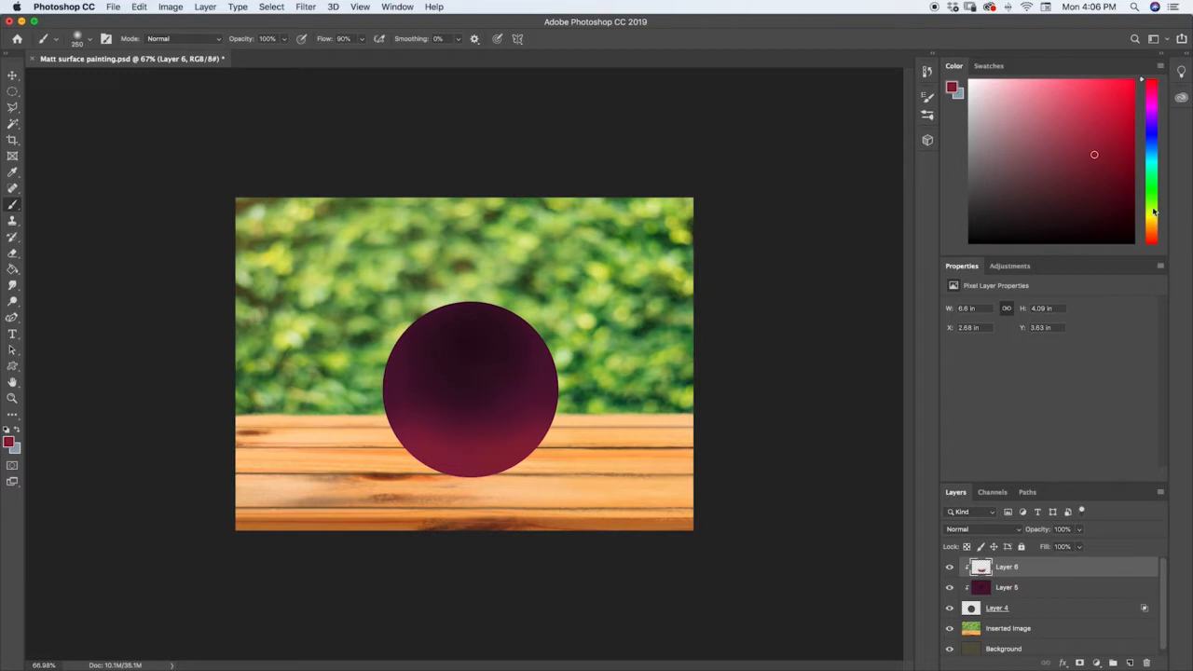
drag(1154, 213, 1153, 238)
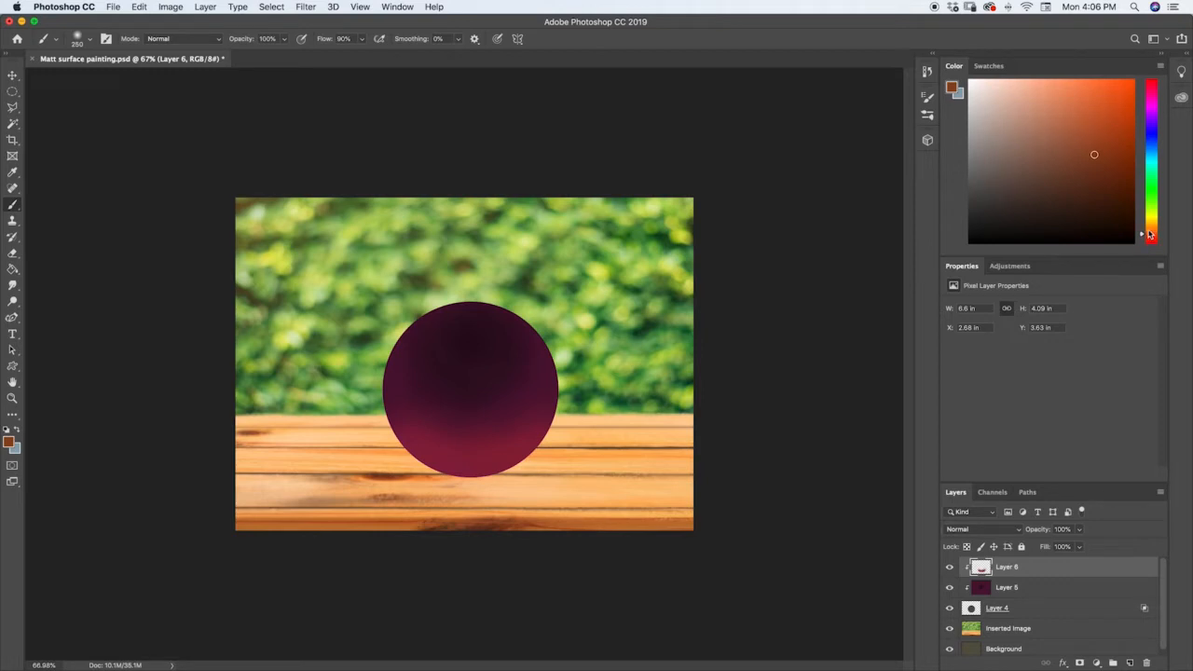
drag(1152, 238, 1150, 231)
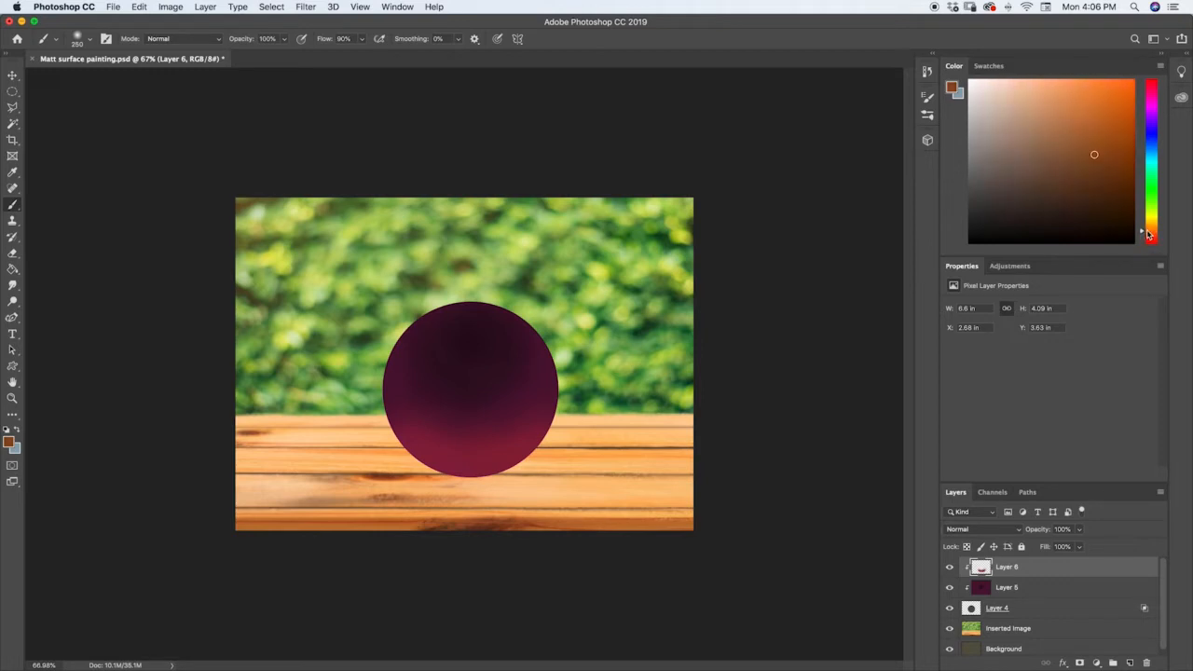
mouse_move(456, 463)
mouse_down()
mouse_move(427, 457)
mouse_move(478, 484)
mouse_move(424, 457)
mouse_move(519, 456)
mouse_move(433, 455)
mouse_move(385, 405)
mouse_move(425, 447)
mouse_move(517, 444)
mouse_move(420, 444)
mouse_up()
click(1097, 117)
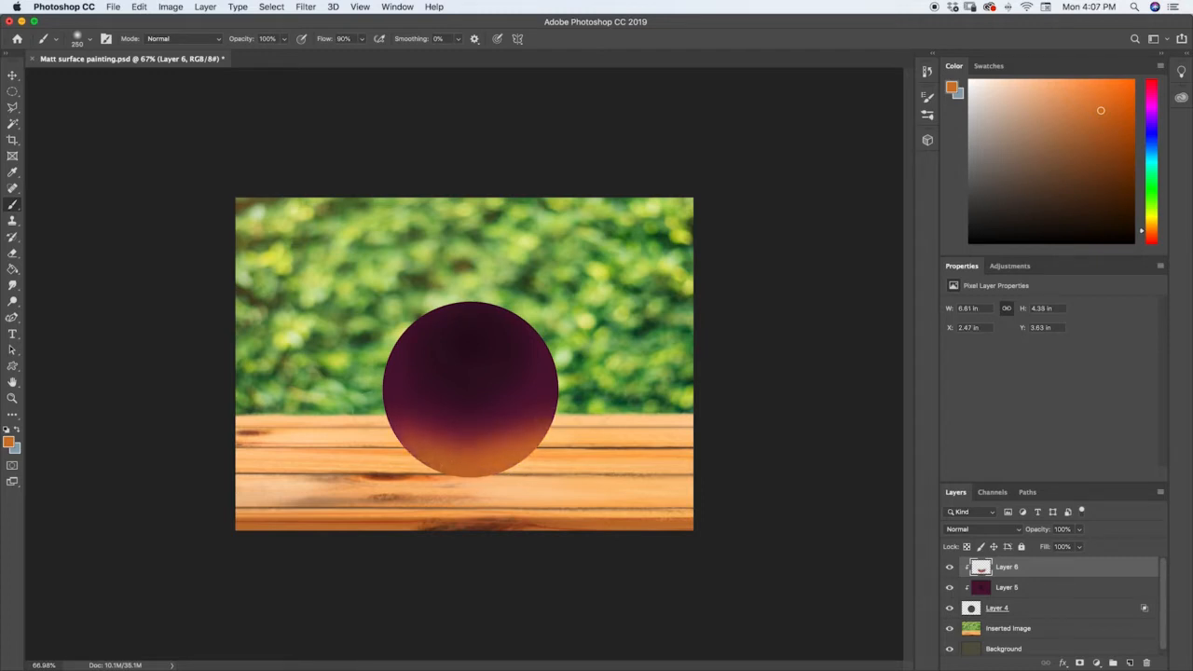
Blend the glow's left edge with a sampled dark red and brighten the sphere's base with yellow-orange and soft orange tones.
alt+click(427, 418)
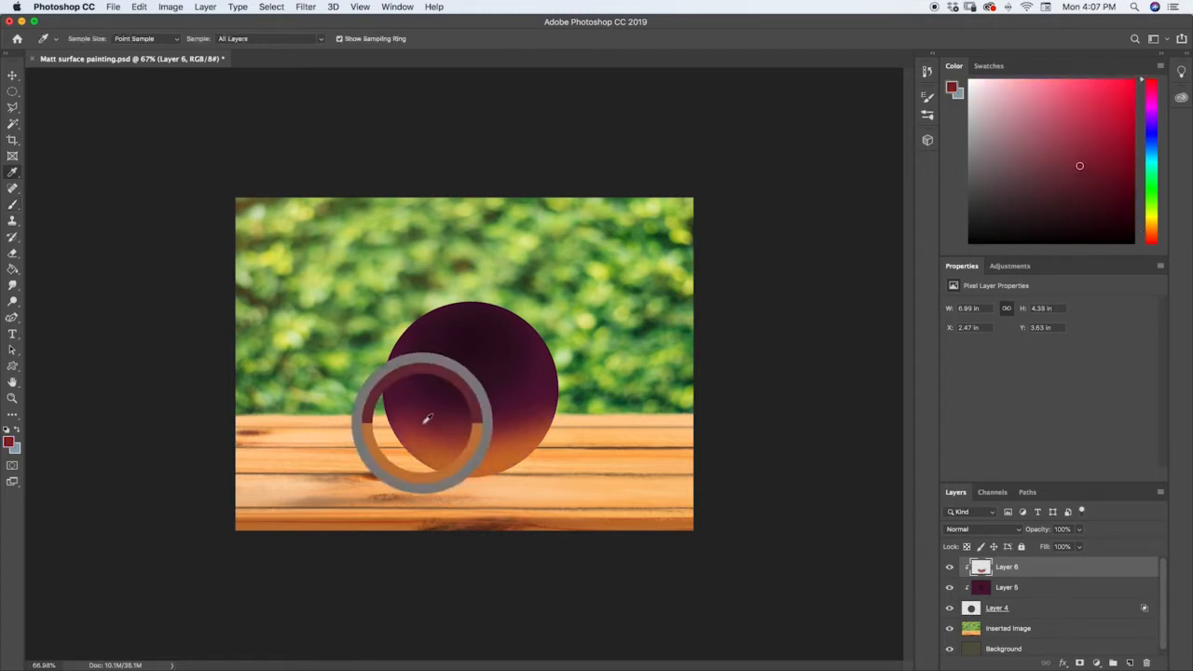
mouse_move(421, 412)
mouse_down()
mouse_move(464, 408)
mouse_move(434, 406)
mouse_move(511, 412)
mouse_move(510, 399)
mouse_move(441, 404)
mouse_move(421, 389)
mouse_move(497, 410)
mouse_move(417, 390)
mouse_move(397, 362)
mouse_move(508, 431)
mouse_move(525, 404)
mouse_move(525, 422)
mouse_move(492, 415)
mouse_move(462, 434)
mouse_move(445, 400)
mouse_move(392, 389)
mouse_up()
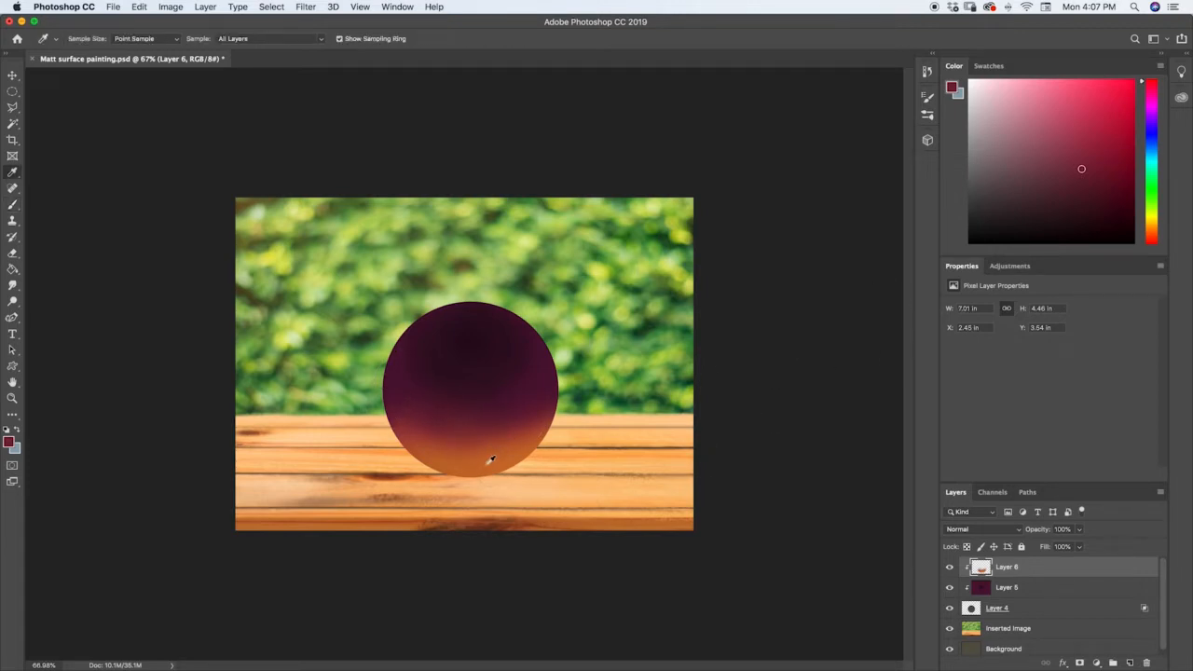
alt+click(481, 461)
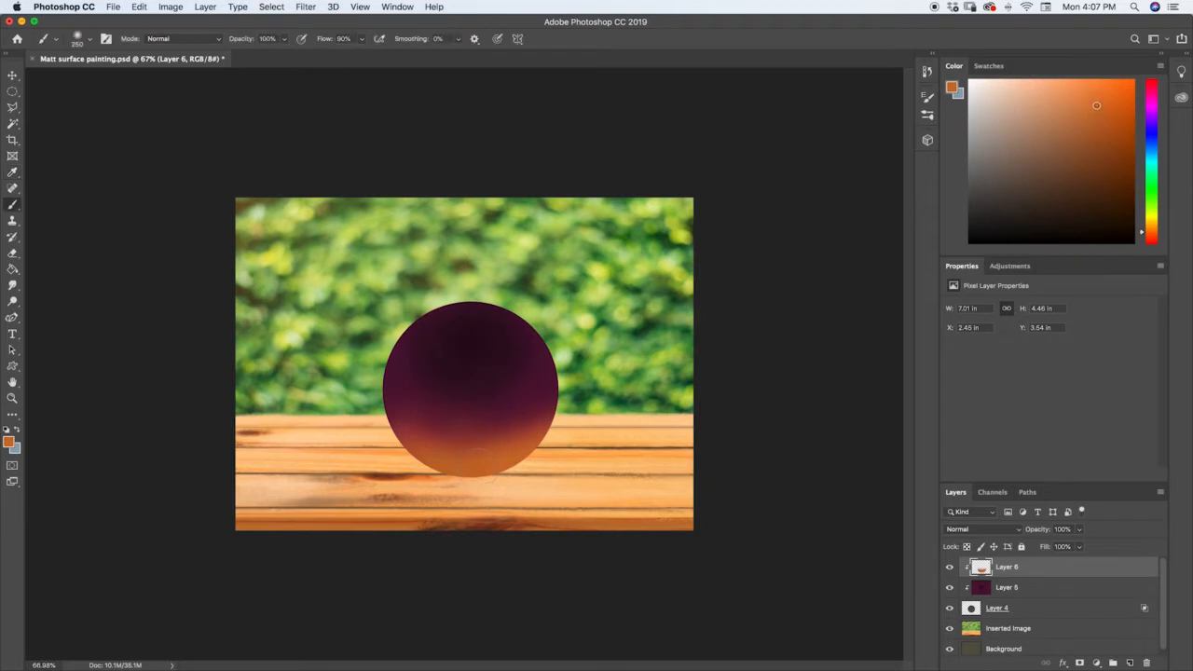
drag(1146, 232, 1146, 226)
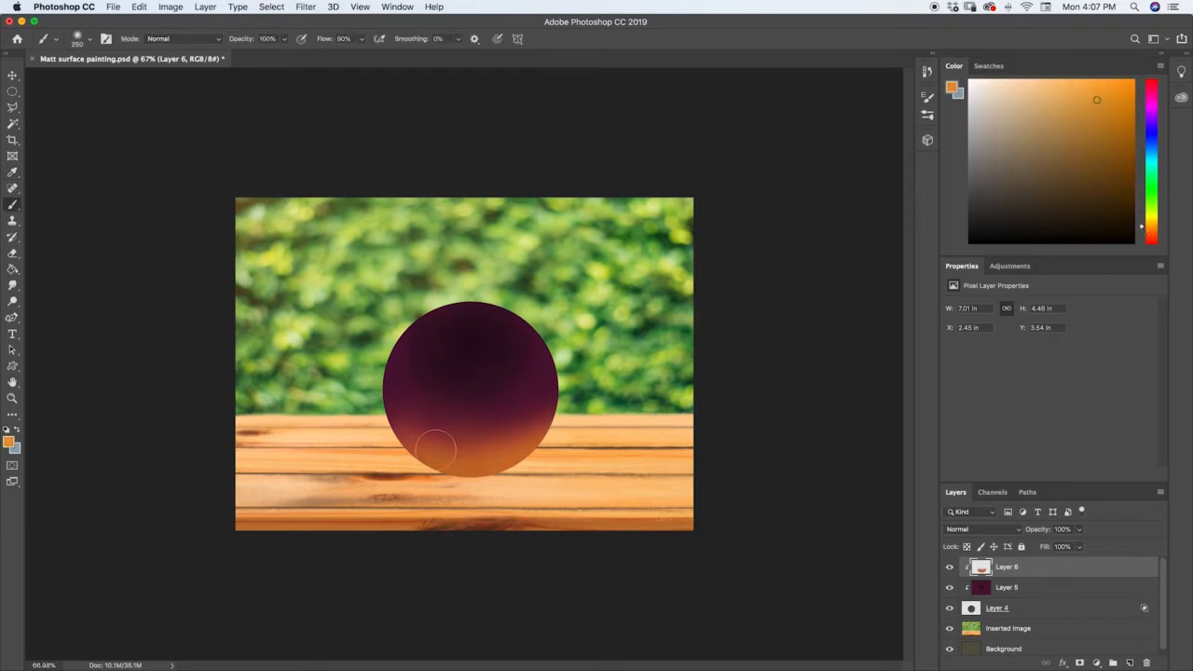
click(458, 474)
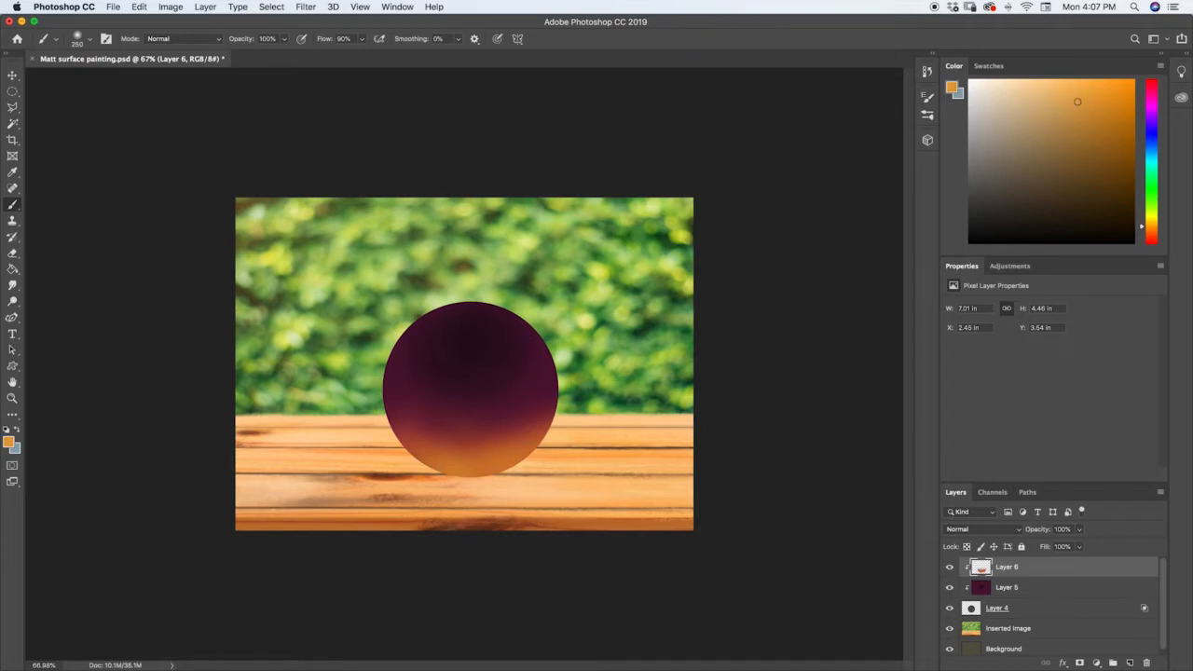
click(446, 473)
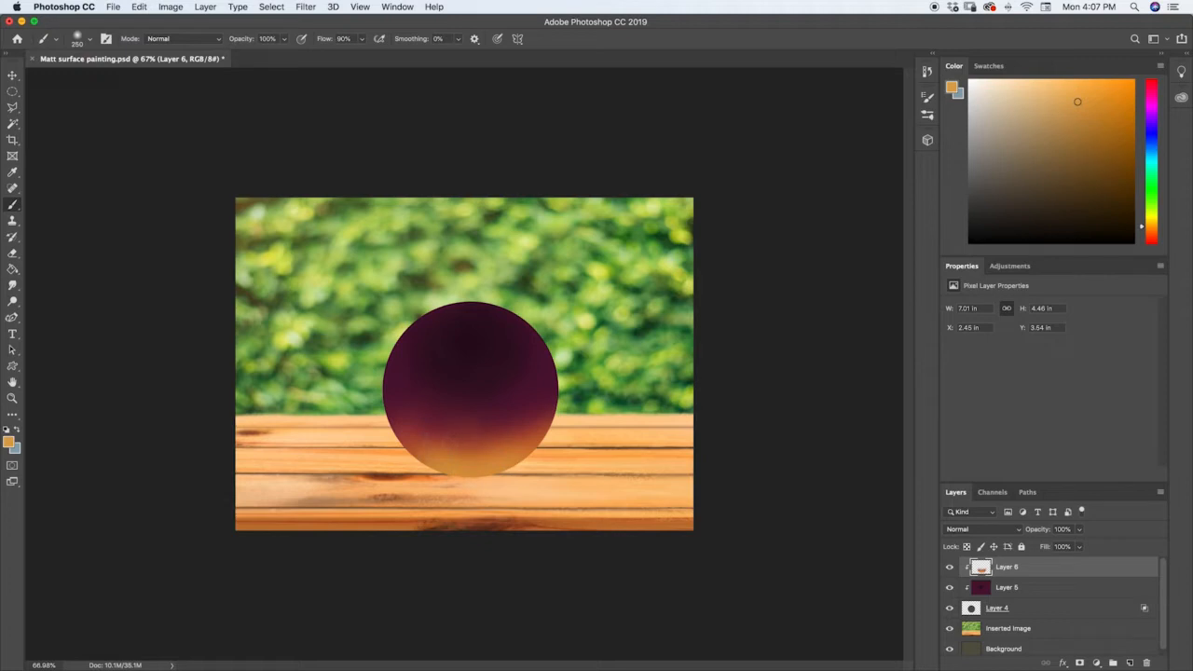
drag(1154, 224, 1146, 237)
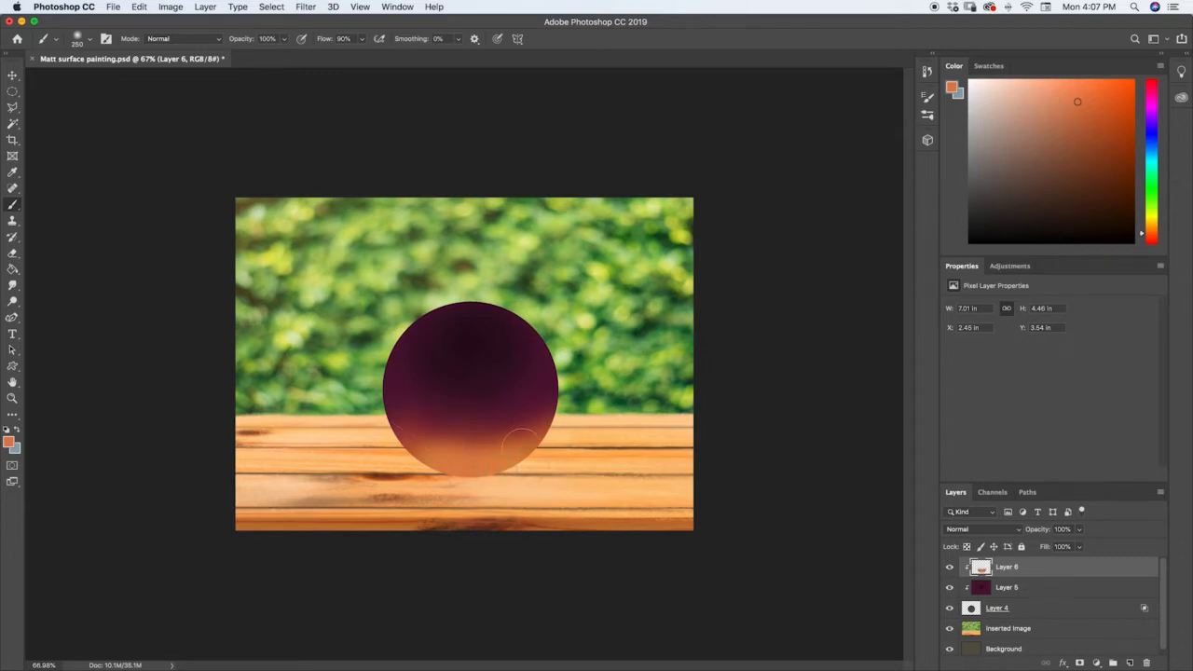
Refine the glow with colours sampled from the sphere, adding saturated orange and a lighter orange to its base.
alt+click(474, 420)
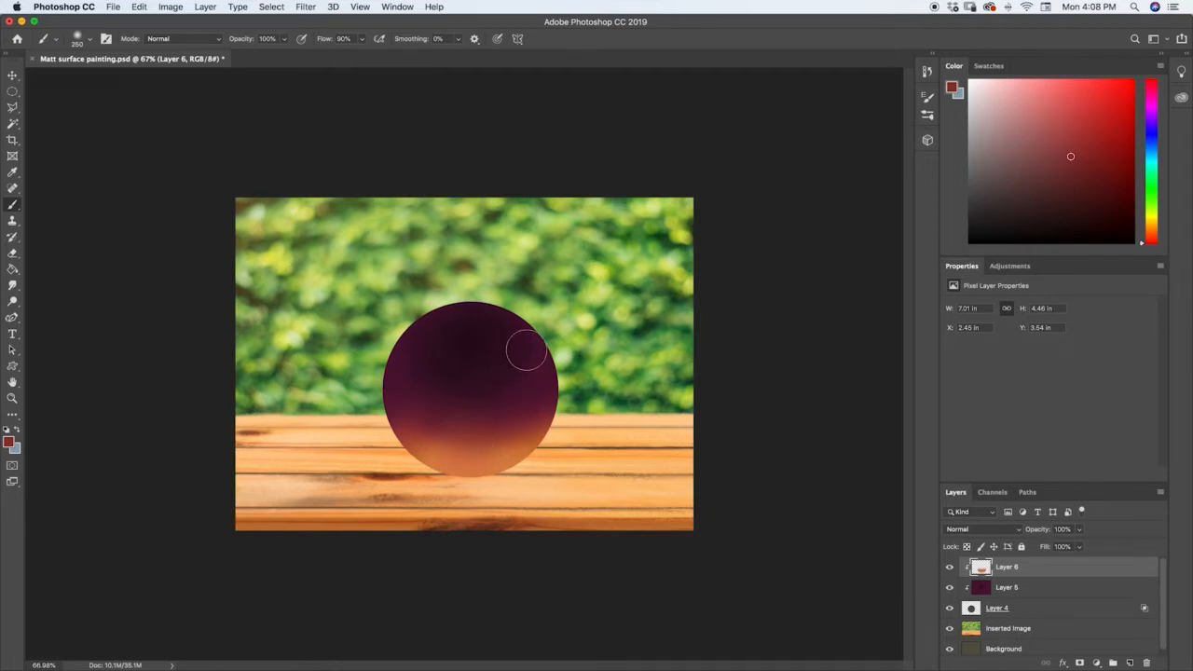
key(i)
alt+click(537, 434)
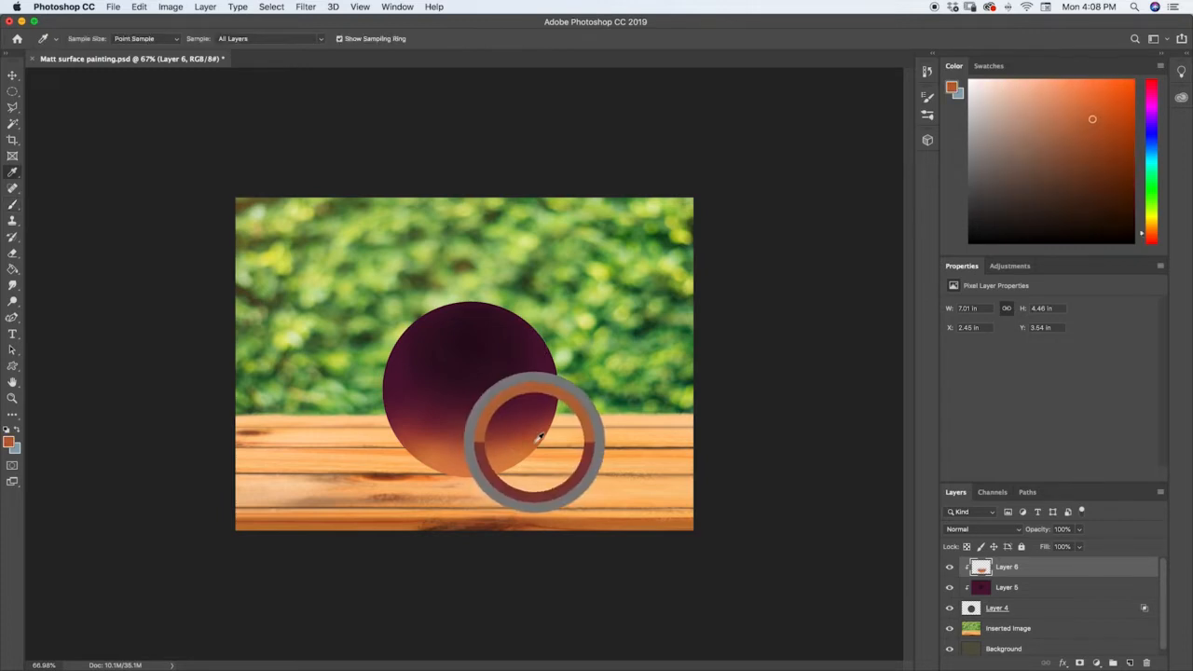
click(1102, 119)
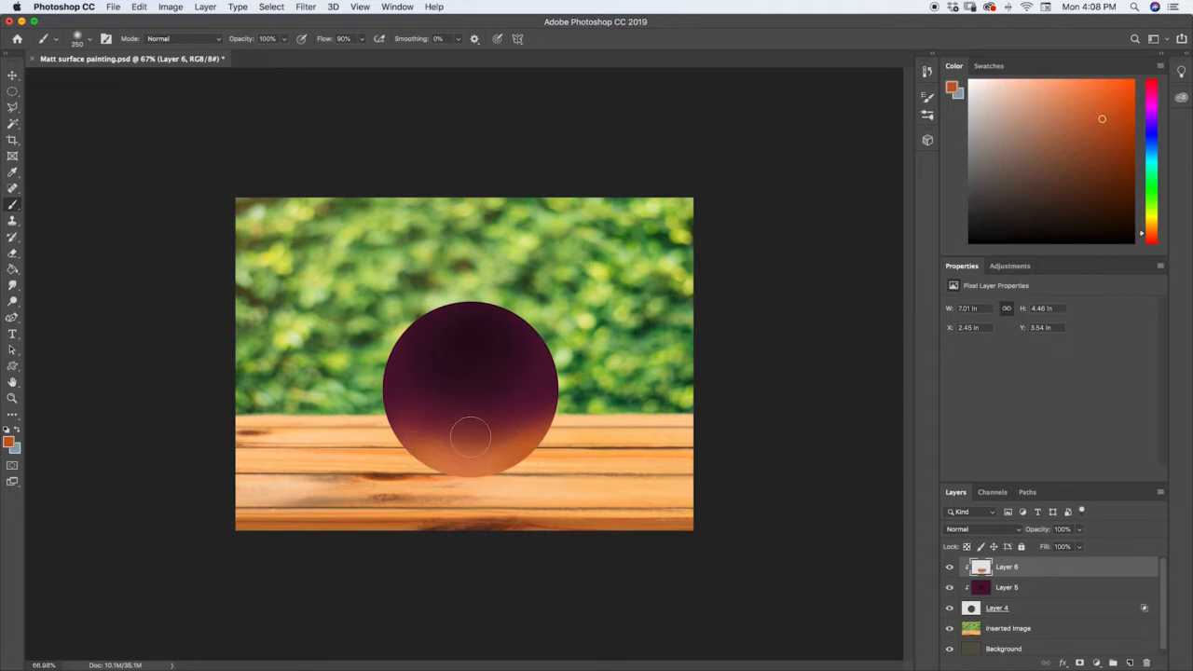
click(1104, 94)
click(1088, 91)
drag(1150, 223, 1147, 231)
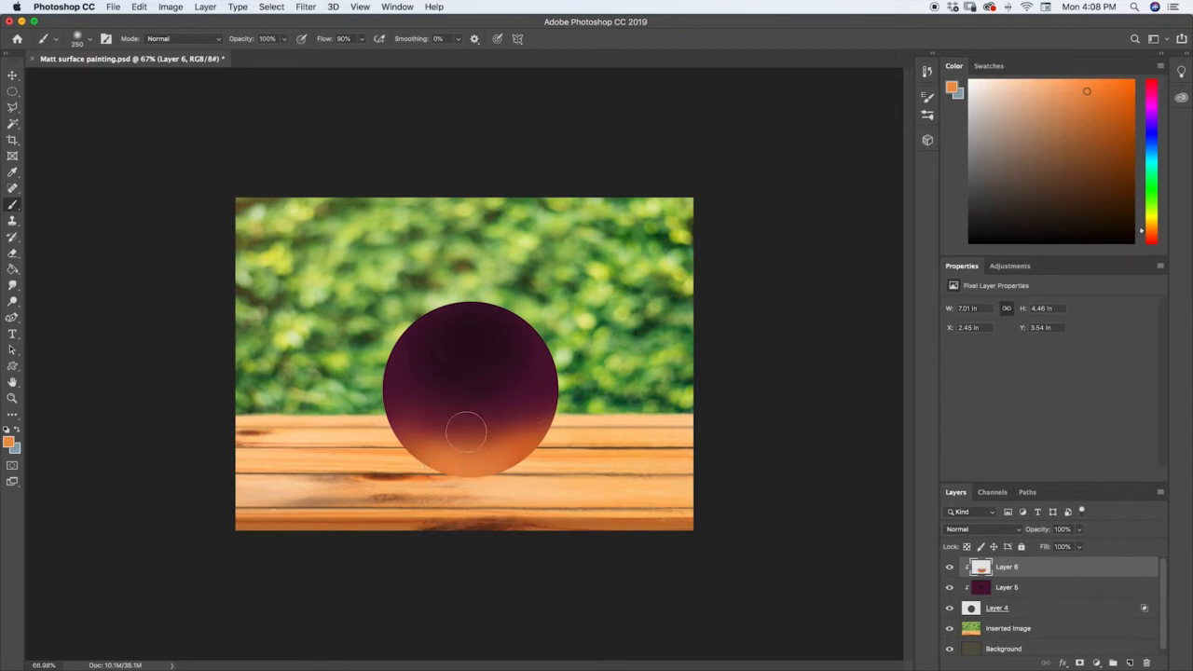
Paint a saturated crimson band between the purple and orange areas and blend it with a red-orange sampled from the sphere.
alt+click(410, 415)
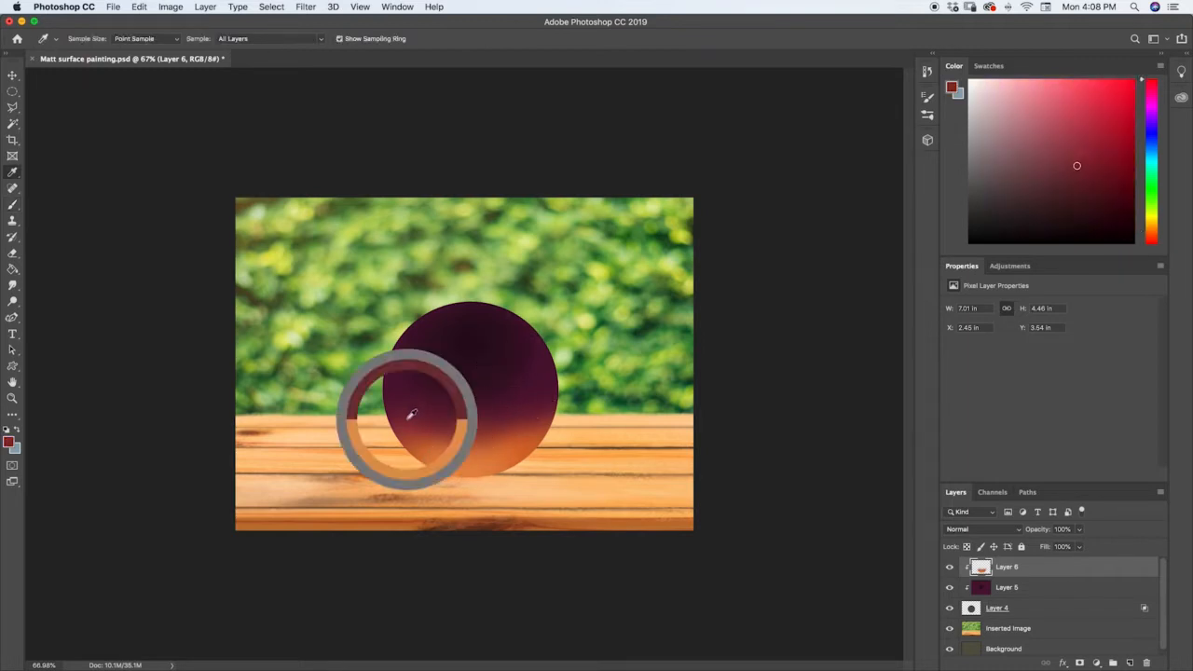
drag(1081, 166, 1106, 156)
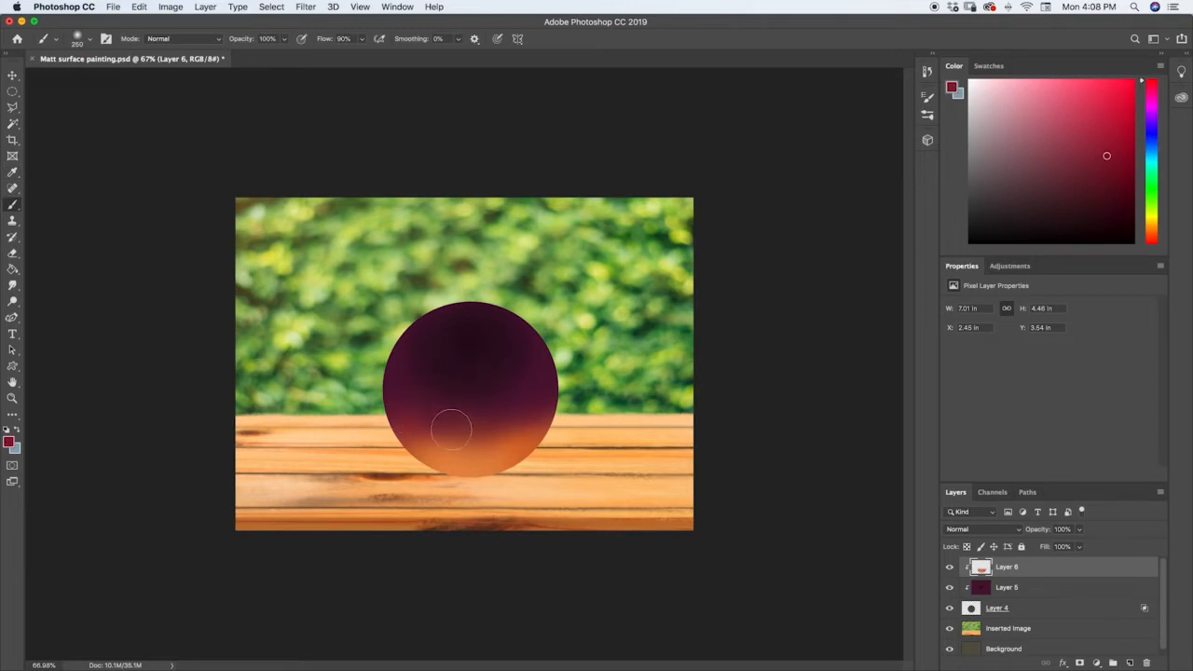
mouse_move(451, 429)
mouse_down()
mouse_move(402, 412)
mouse_move(515, 431)
mouse_move(543, 413)
mouse_move(421, 435)
mouse_move(512, 435)
mouse_move(477, 448)
mouse_up()
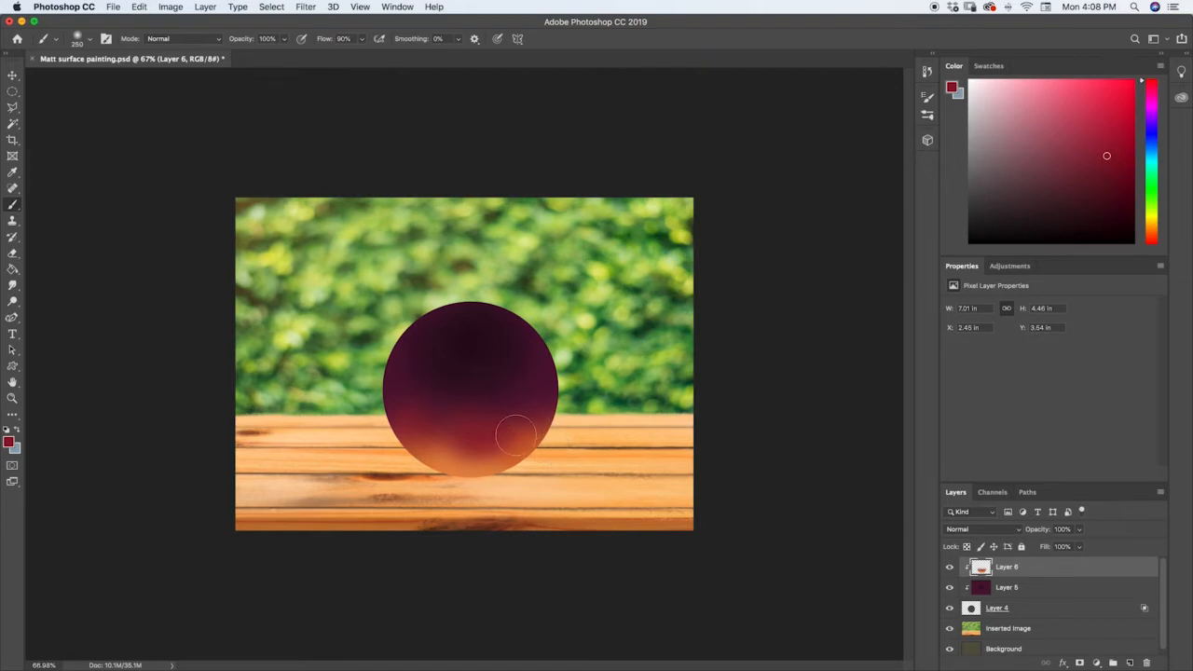
alt+click(459, 440)
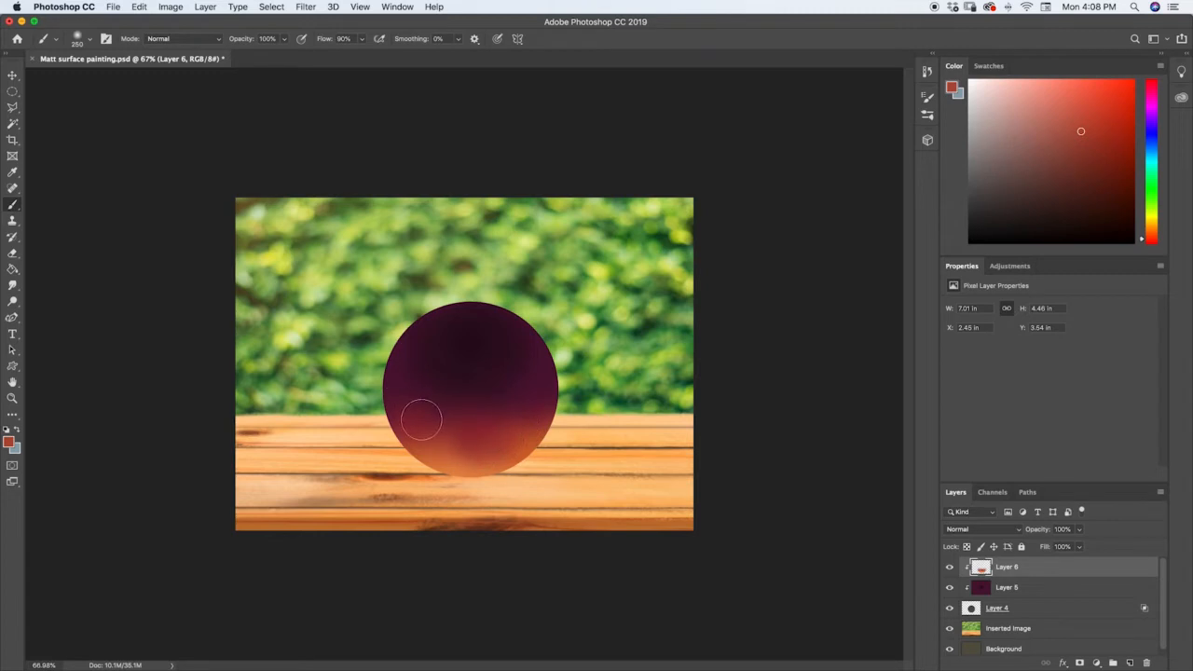
Erase a thin rim of the glow along the sphere's lower edge with a 25 px eraser.
key(e)
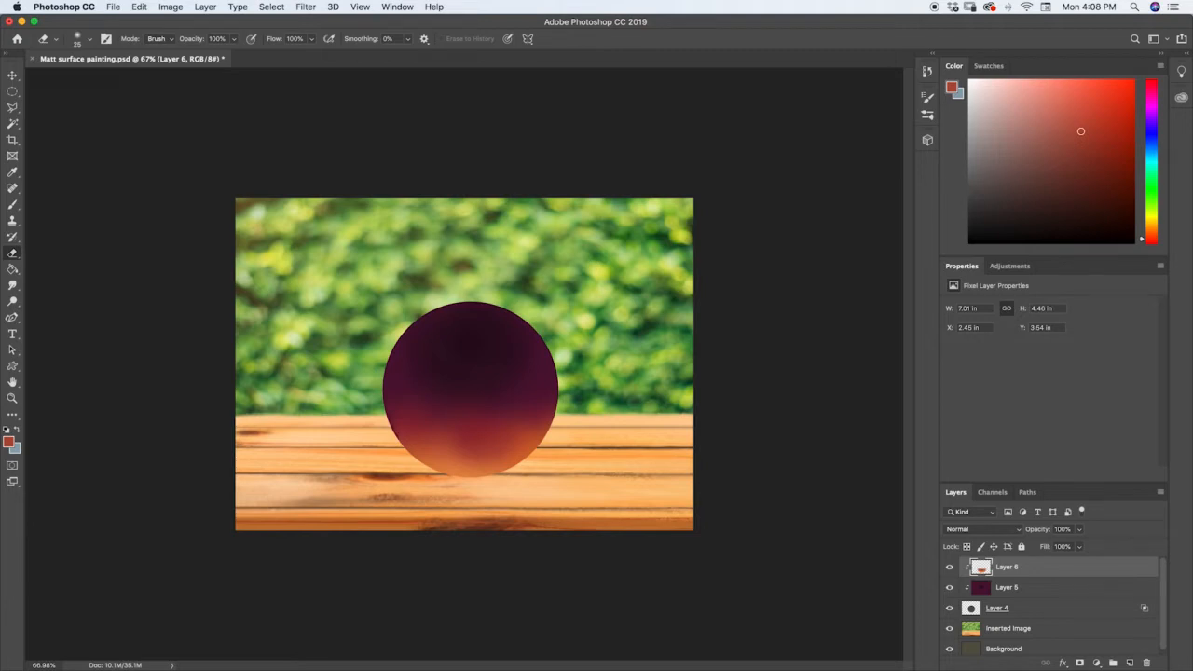
drag(394, 432, 417, 459)
drag(424, 465, 461, 477)
mouse_move(463, 476)
mouse_down()
mouse_move(520, 465)
mouse_move(552, 410)
mouse_up()
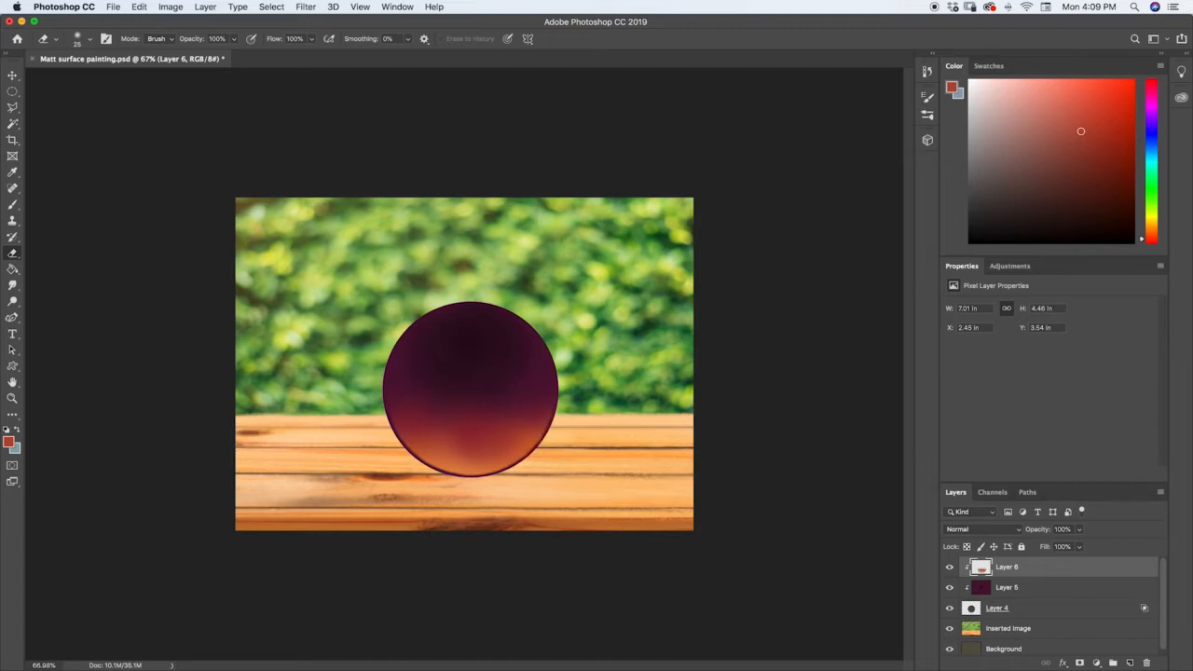
Paint the sphere's lower rim on Layer 5 with a crimson sampled from the sphere and a slightly brighter crimson.
click(1019, 587)
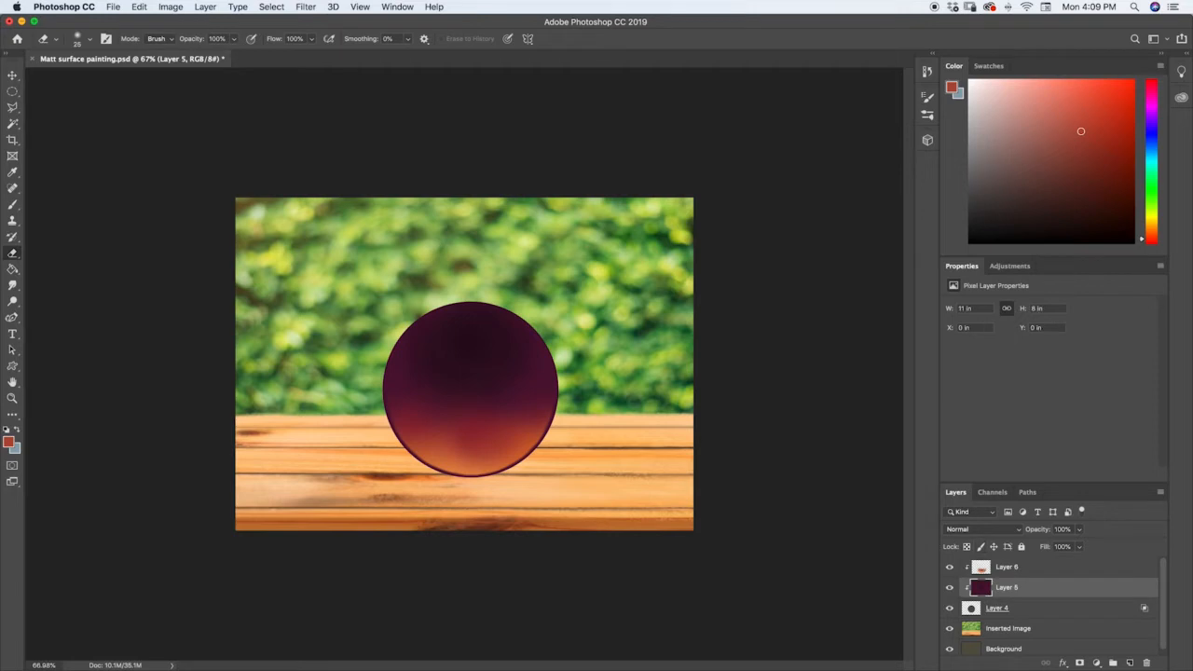
key(i)
drag(547, 366, 480, 424)
key(e)
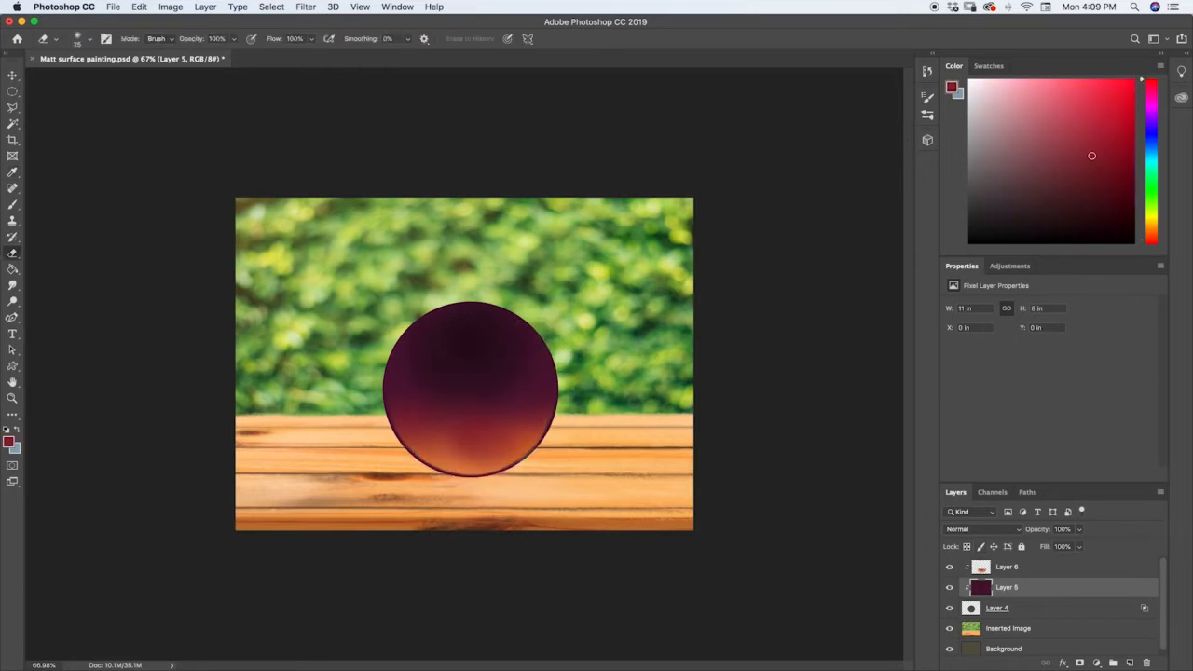
key(b)
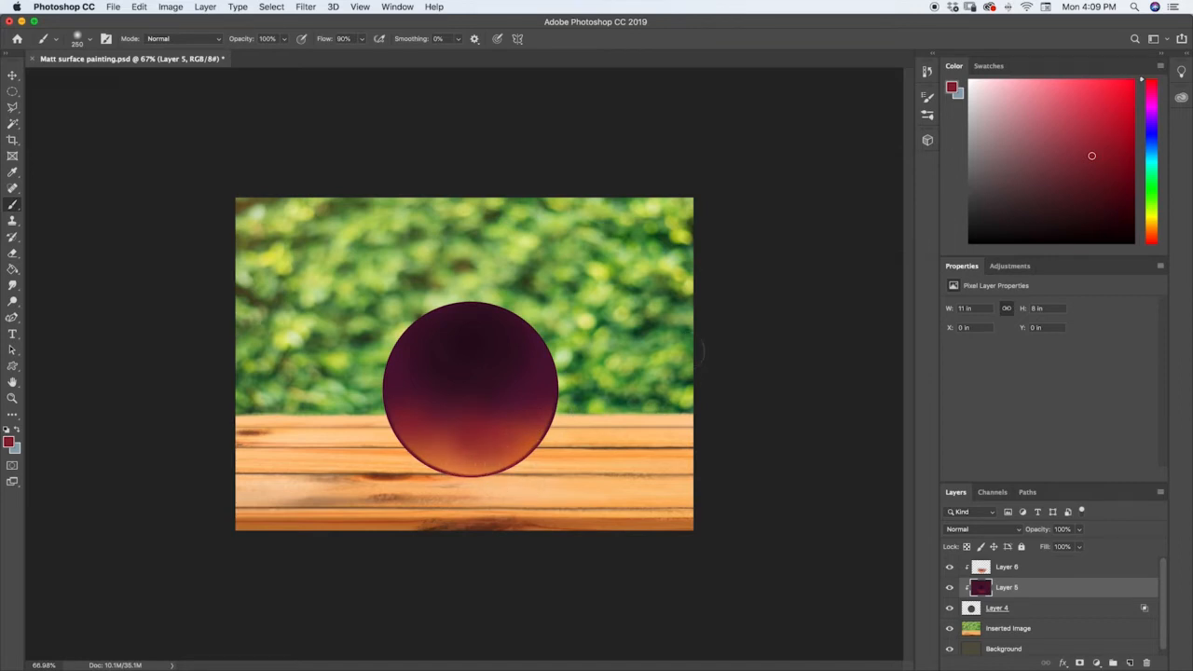
click(1092, 141)
Paint a thin light-orange line inside the sphere's lower rim on Layer 6 with a 20 px brush and a lightened sampled orange.
click(1007, 567)
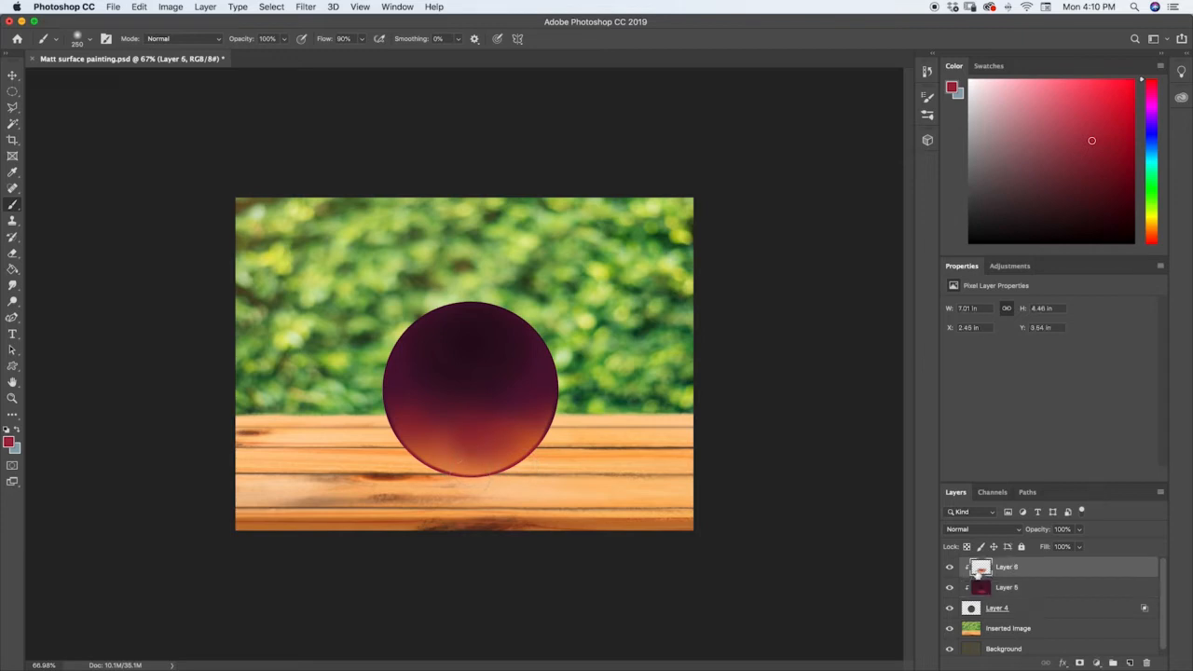
alt+click(437, 450)
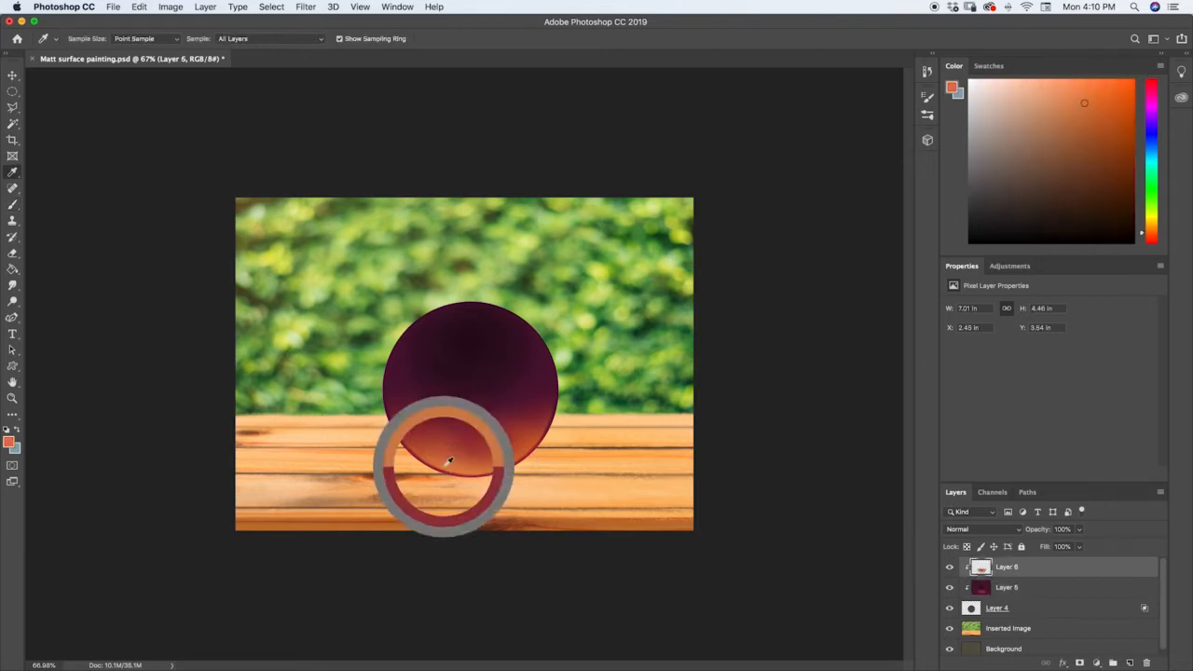
drag(1084, 104, 1071, 91)
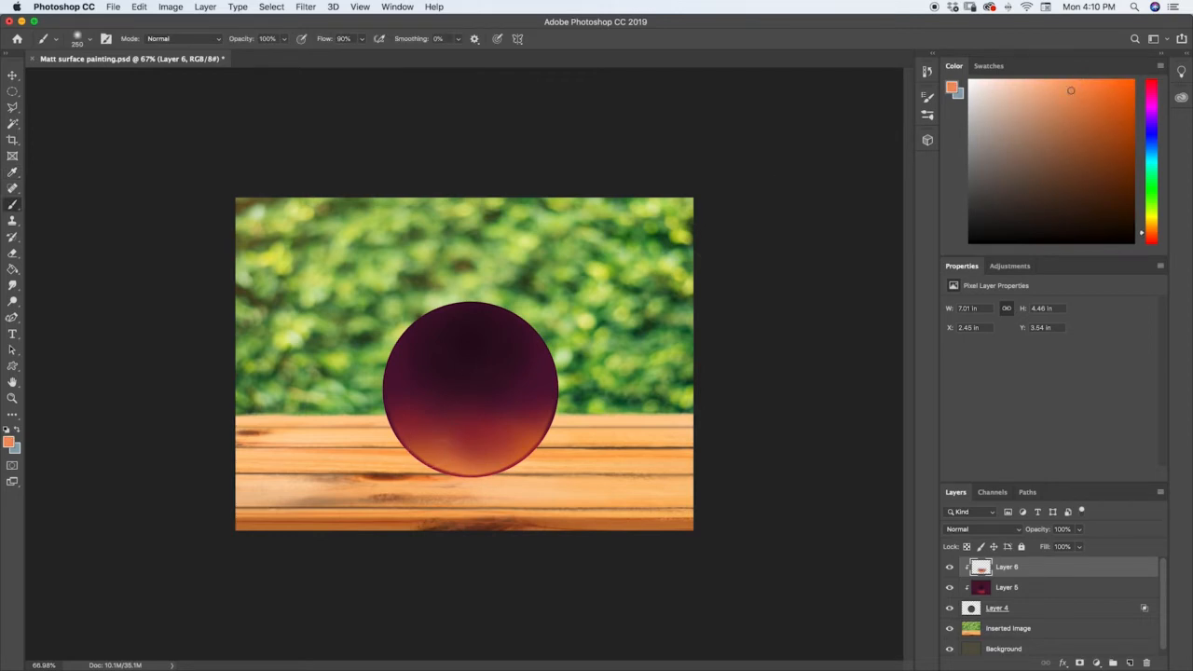
key(bracketleft)
key(bracketleft)
key(bracketleft)
key(bracketleft)
key(bracketleft)
key(bracketleft)
key(bracketleft)
Blend the ends of the light-orange rim into the sphere with red, red-orange and crimson tones sampled from it.
alt+click(410, 435)
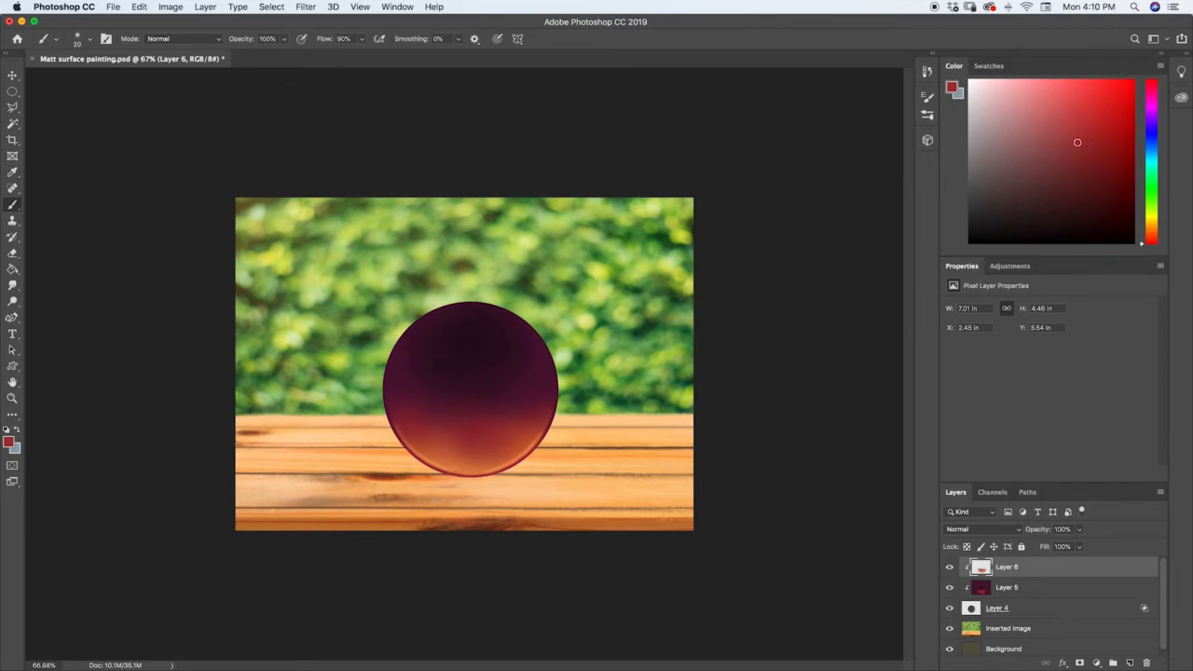
alt+click(429, 445)
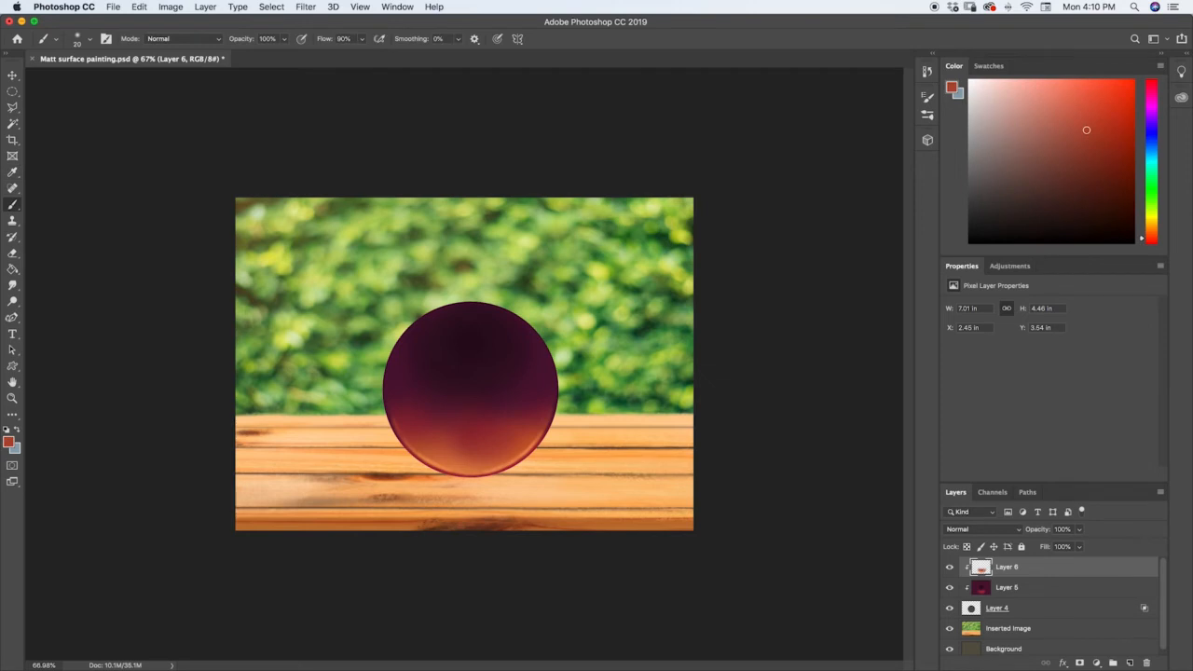
alt+click(520, 428)
alt+click(407, 419)
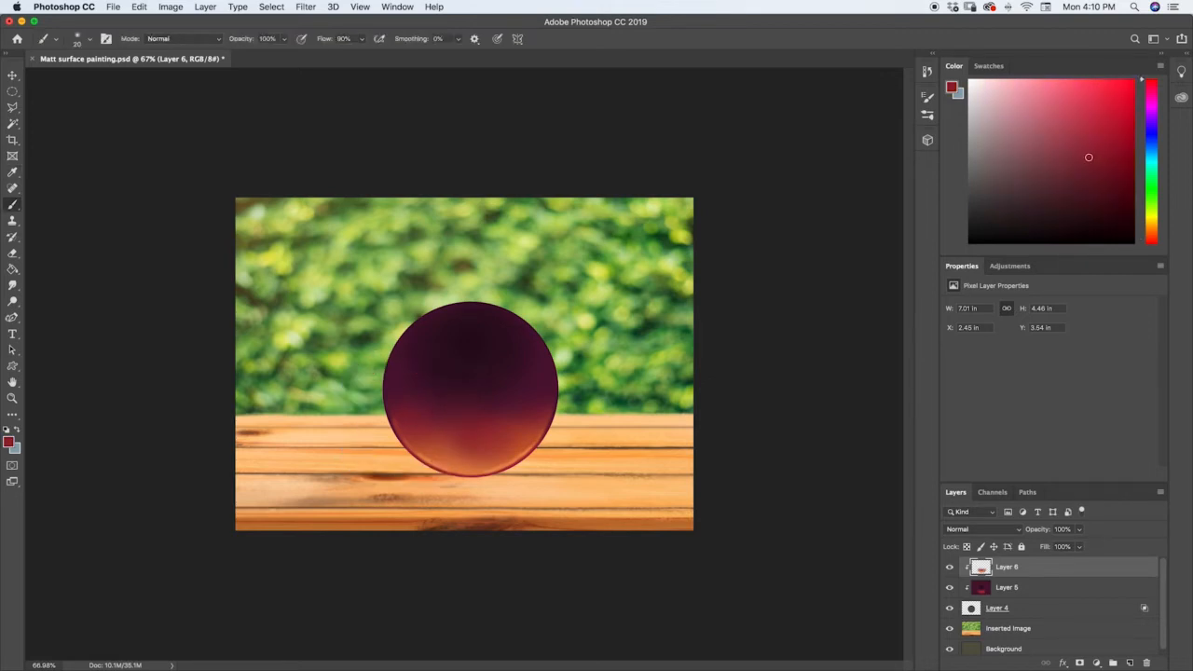
key(e)
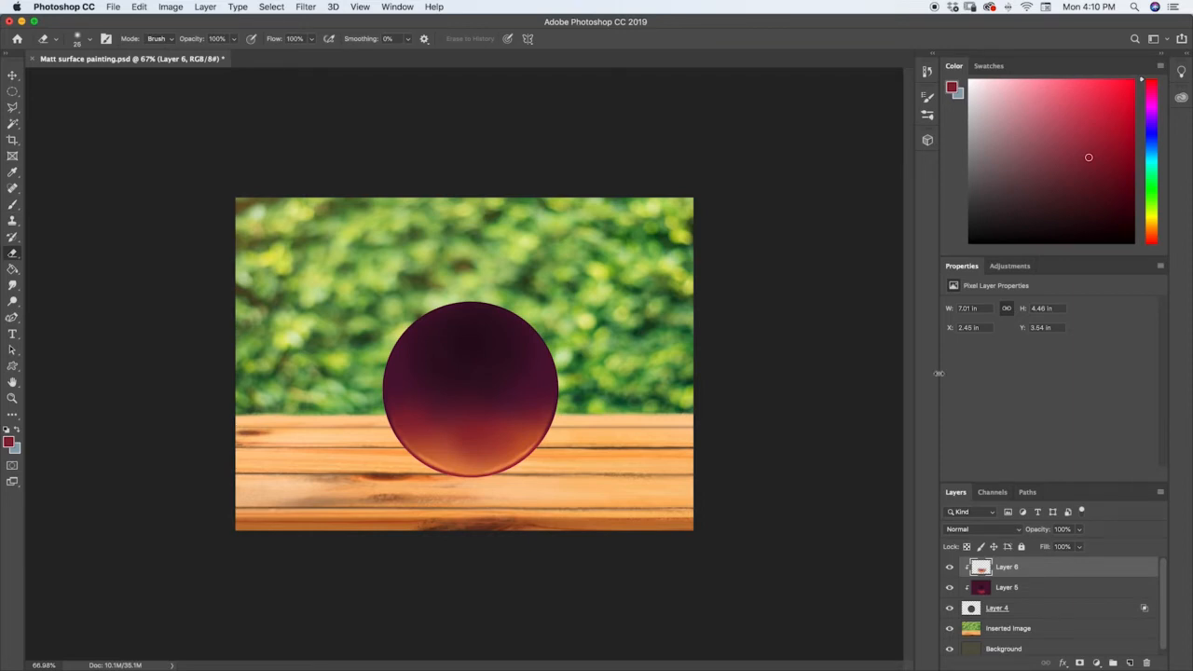
Add a new layer above Layer 6, clip it to the sphere and choose a muted sky blue as the brush colour.
click(1131, 663)
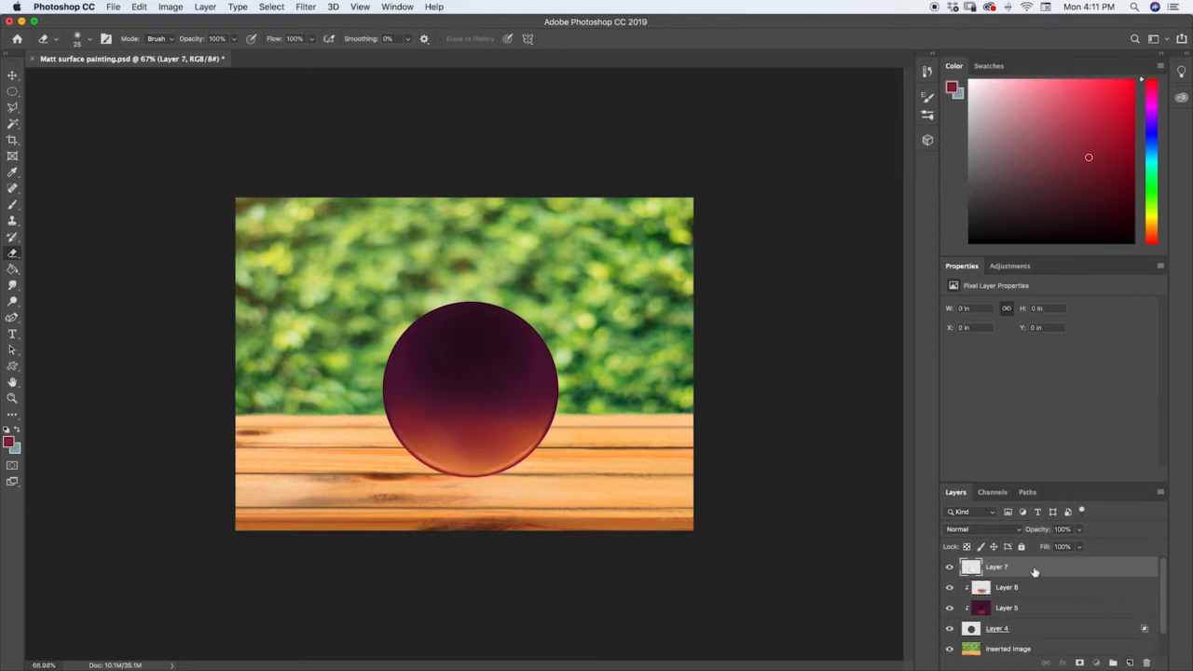
mouse_move(1034, 565)
mouse_down()
mouse_move(1023, 621)
mouse_move(1034, 552)
mouse_move(1031, 596)
mouse_move(1027, 563)
mouse_up()
mouse_move(1096, 160)
mouse_down()
mouse_move(1071, 119)
mouse_move(989, 127)
mouse_up()
drag(1153, 167, 1156, 151)
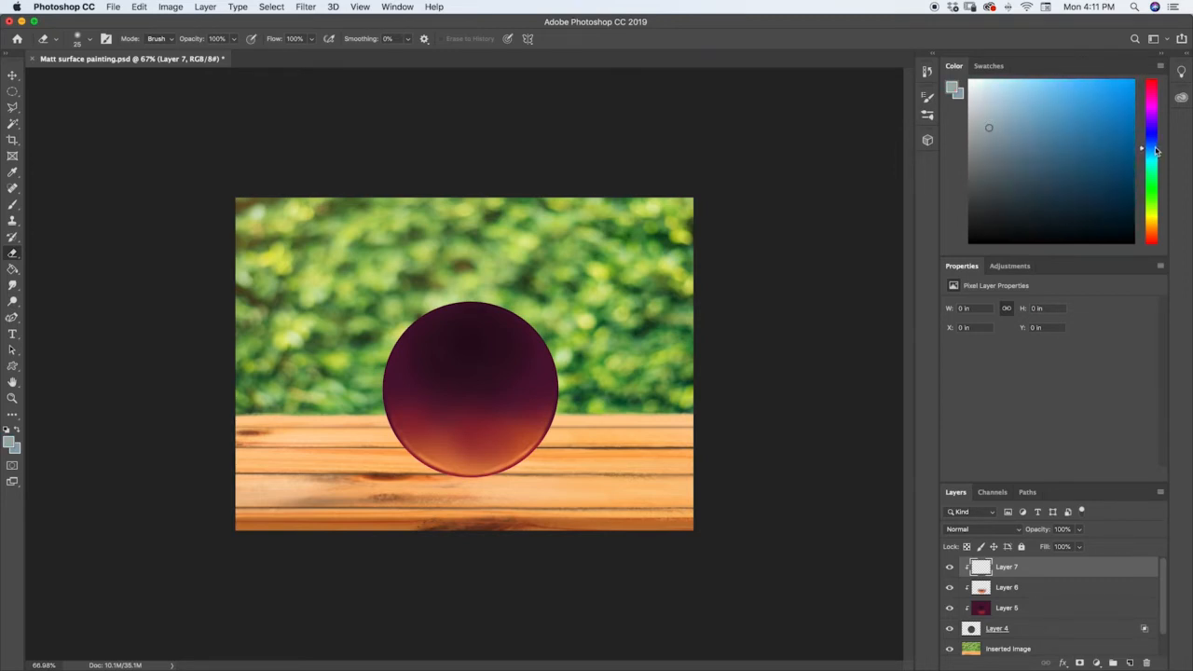
click(1009, 126)
drag(1008, 126, 1014, 121)
key(b)
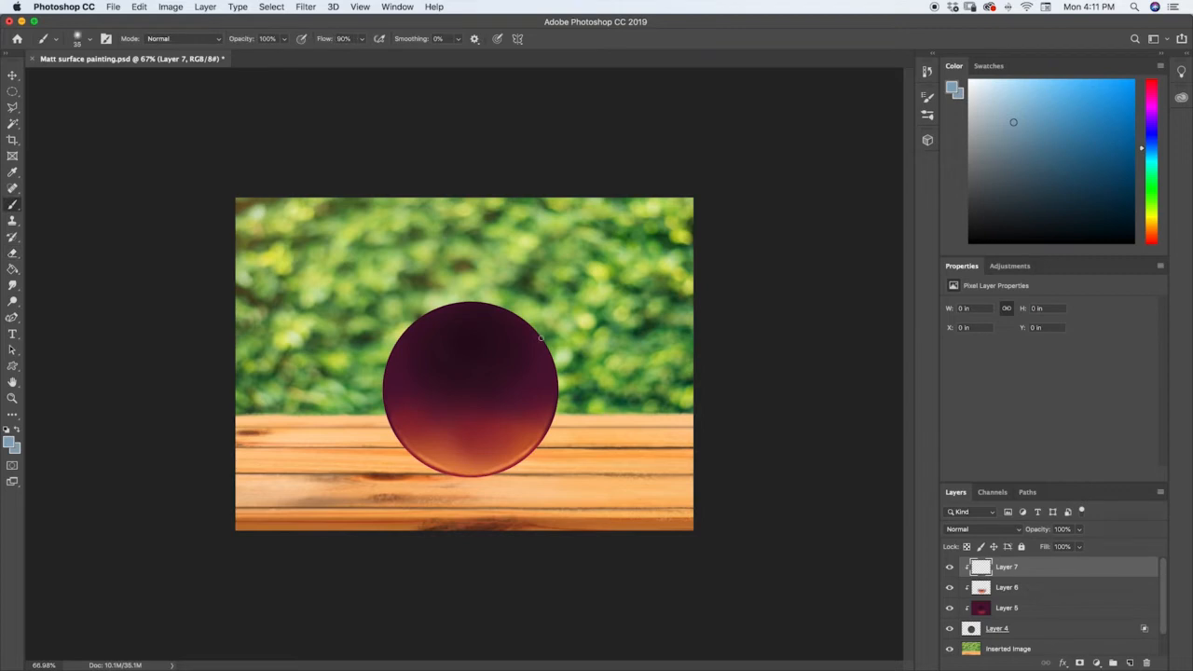
Paint soft blue sky light around the sphere's upper edge and both sides with a 400 px brush.
key(bracketright)
key(bracketright)
key(bracketright)
key(bracketright)
key(bracketright)
key(bracketright)
key(bracketright)
key(bracketright)
key(bracketright)
key(bracketright)
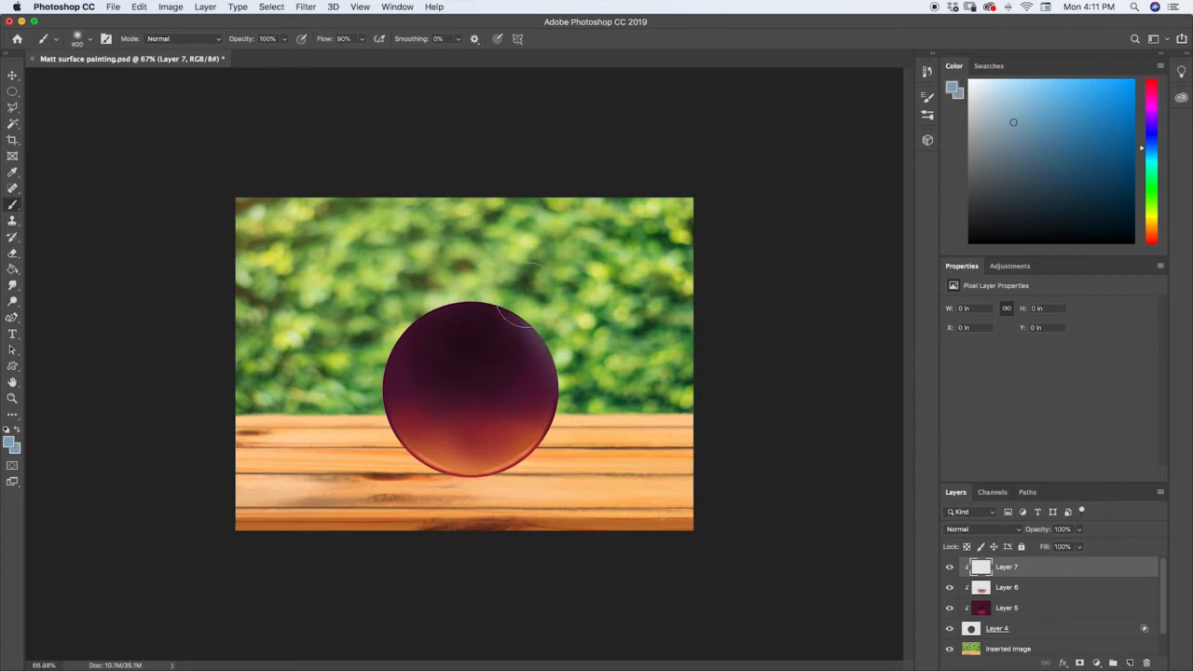
mouse_move(476, 280)
mouse_down()
mouse_move(407, 303)
mouse_move(387, 373)
mouse_up()
mouse_move(395, 331)
mouse_down()
mouse_move(470, 285)
mouse_move(400, 321)
mouse_up()
drag(483, 282, 516, 291)
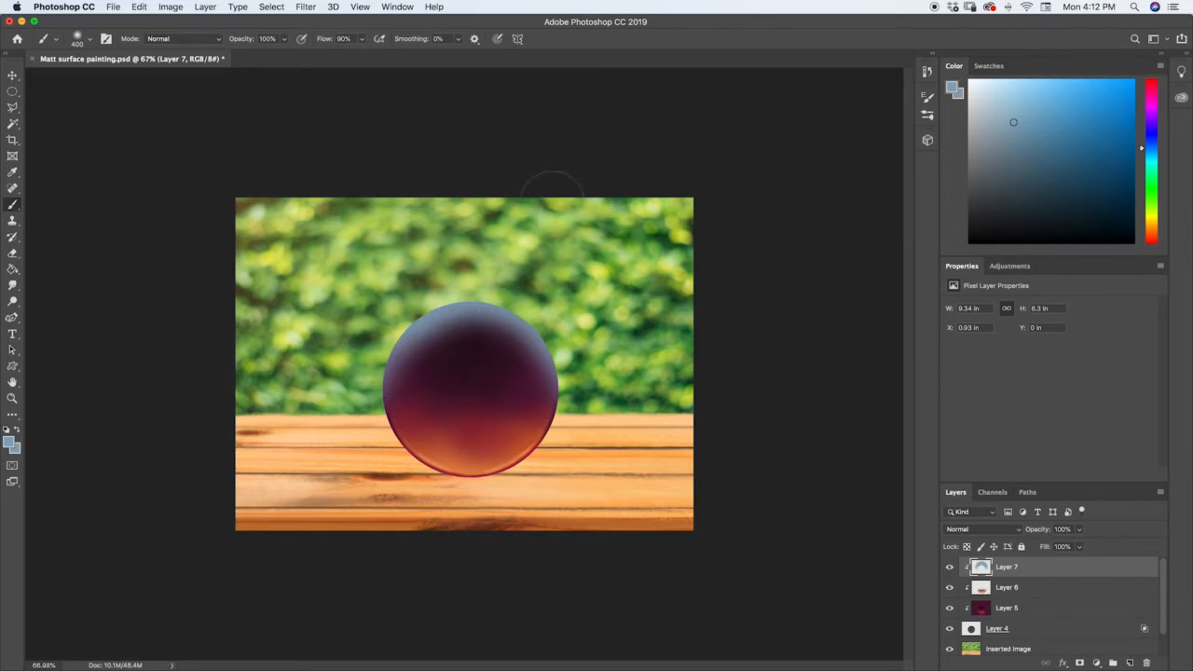
Lower the blue layer's opacity to 49% and deepen the sphere's upper centre on Layer 5 with a sampled dark purple.
click(1080, 529)
drag(1082, 548, 1056, 555)
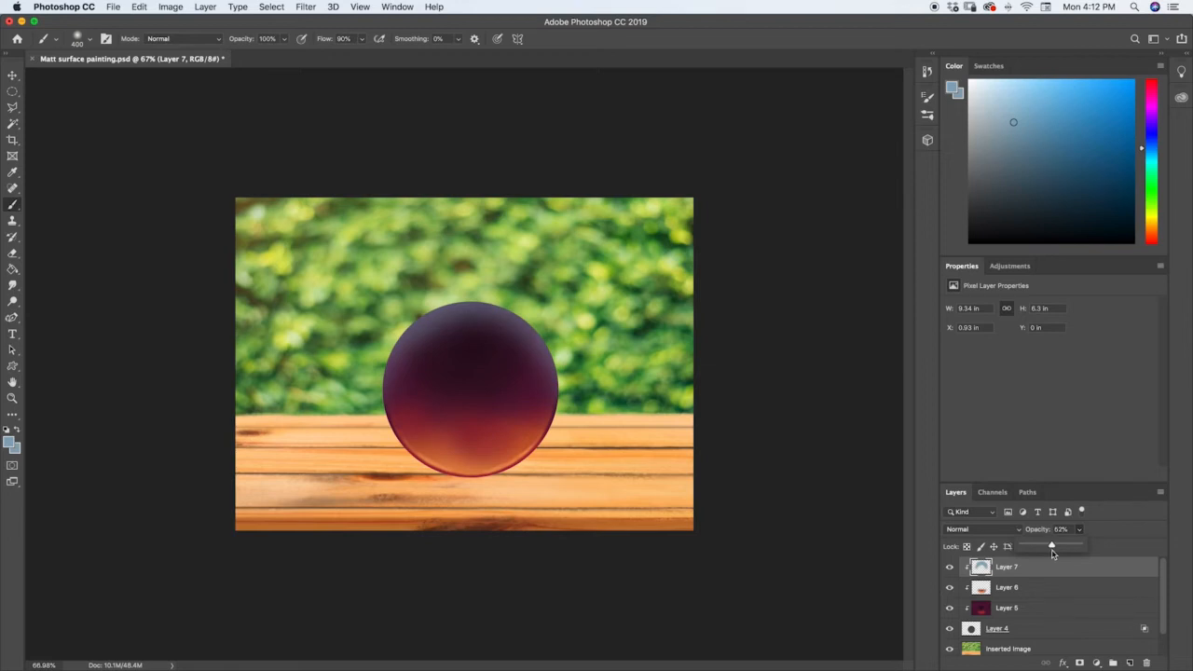
click(1033, 611)
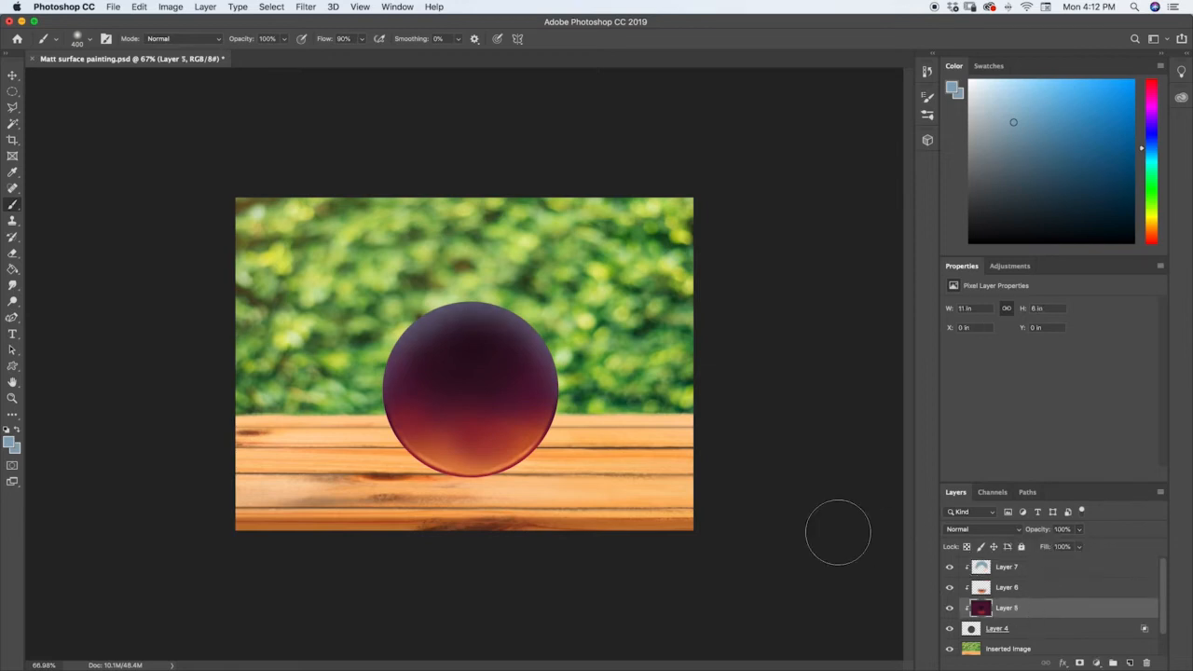
alt+click(476, 336)
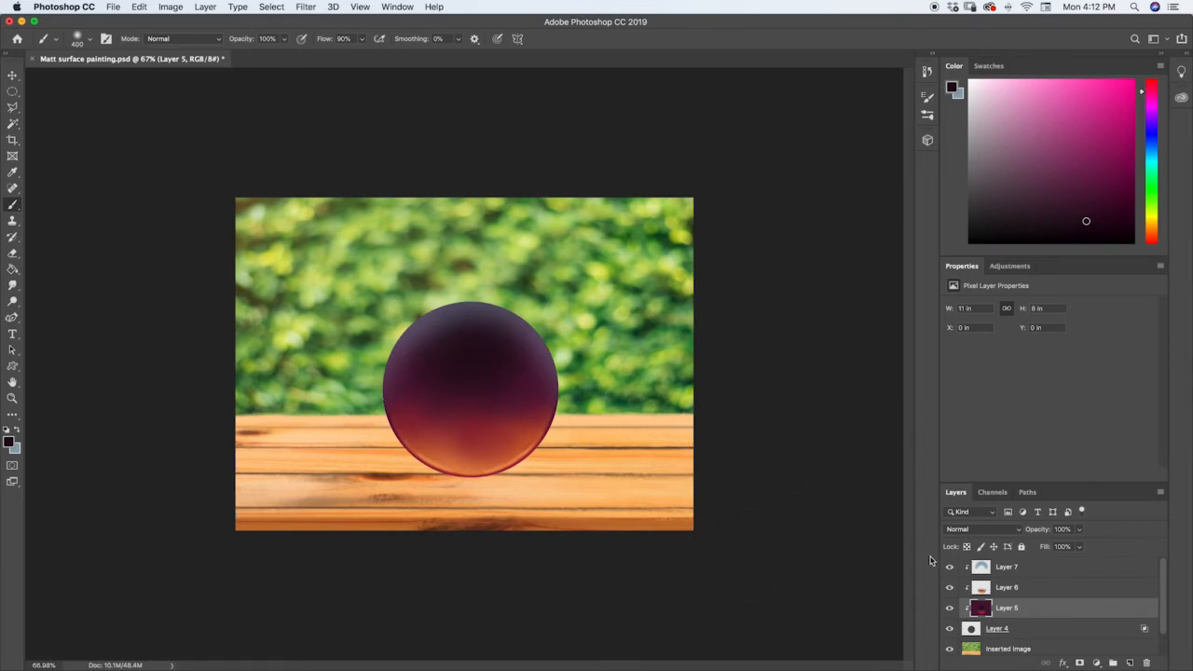
Add a new clipped layer and move it above Layer 7.
click(1130, 661)
drag(1027, 612, 1033, 560)
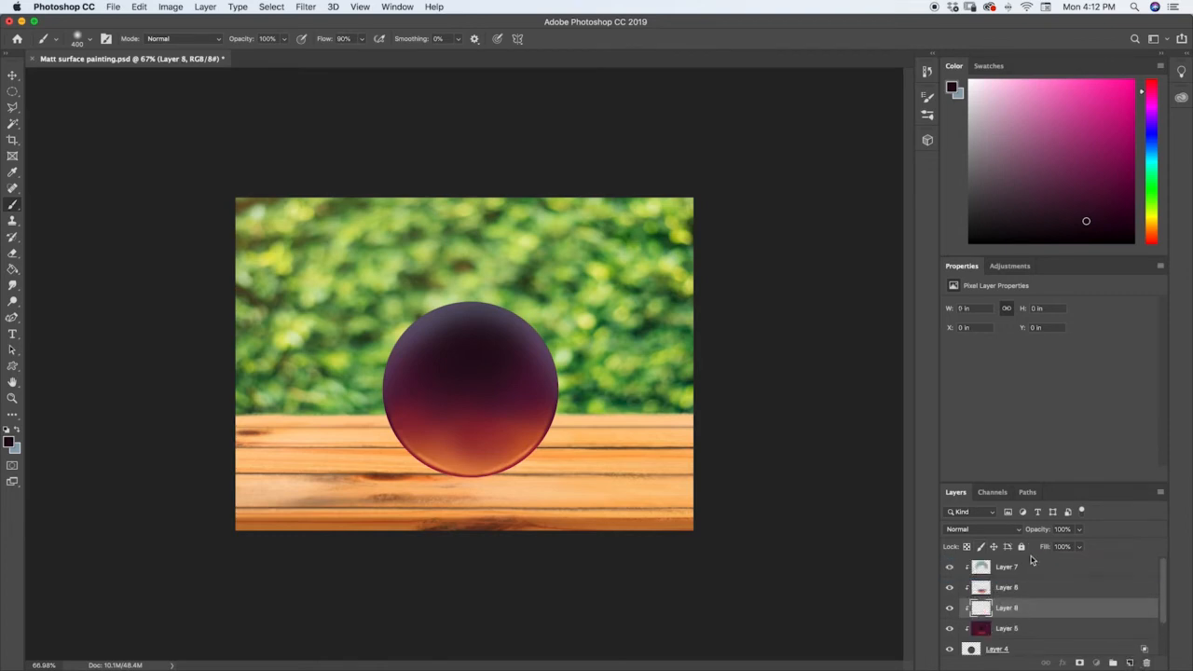
drag(1032, 605, 1035, 565)
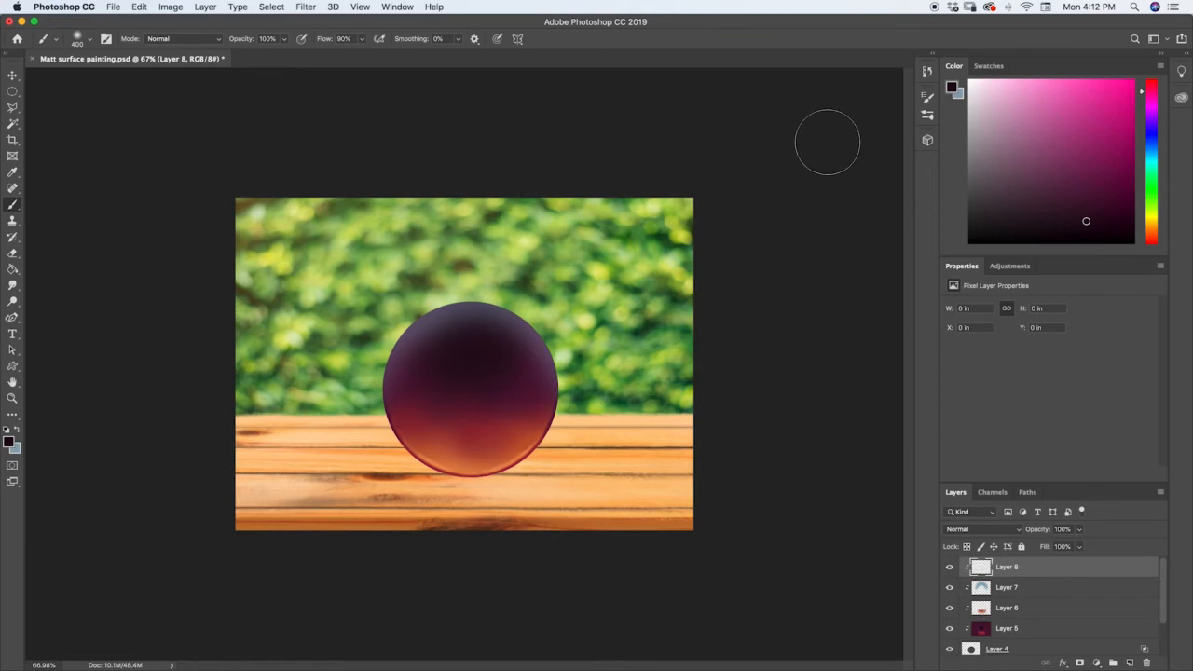
Paint a small soft highlight near the sphere's top in very pale pink with an 80 px brush.
click(980, 86)
key(bracketleft)
key(bracketleft)
key(bracketleft)
key(bracketleft)
key(bracketleft)
key(bracketleft)
key(bracketleft)
key(bracketleft)
key(bracketleft)
drag(464, 322, 477, 320)
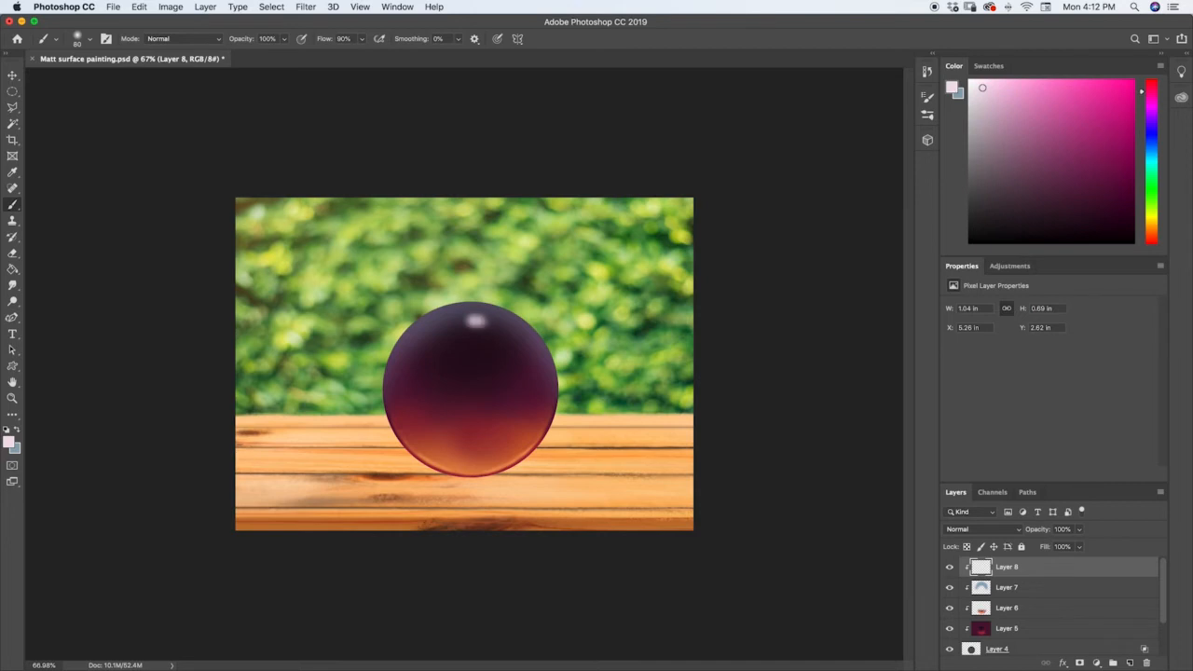
Switch to a hard round brush tip and paint a brighter core into the highlight at 35 px.
click(929, 114)
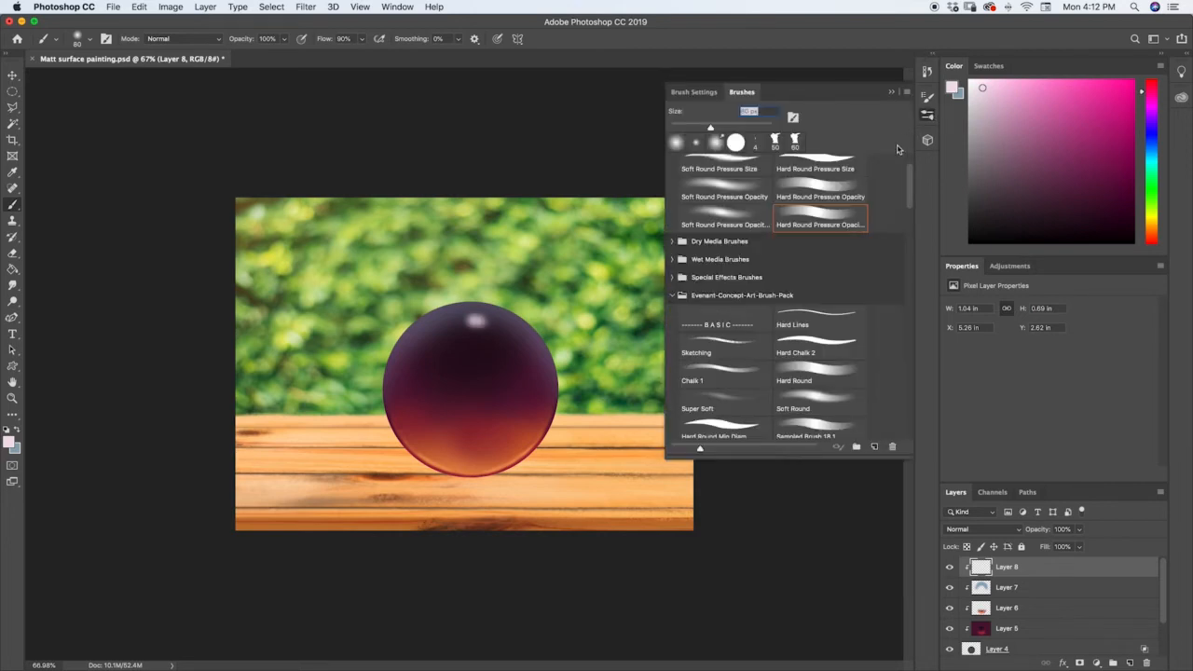
click(930, 98)
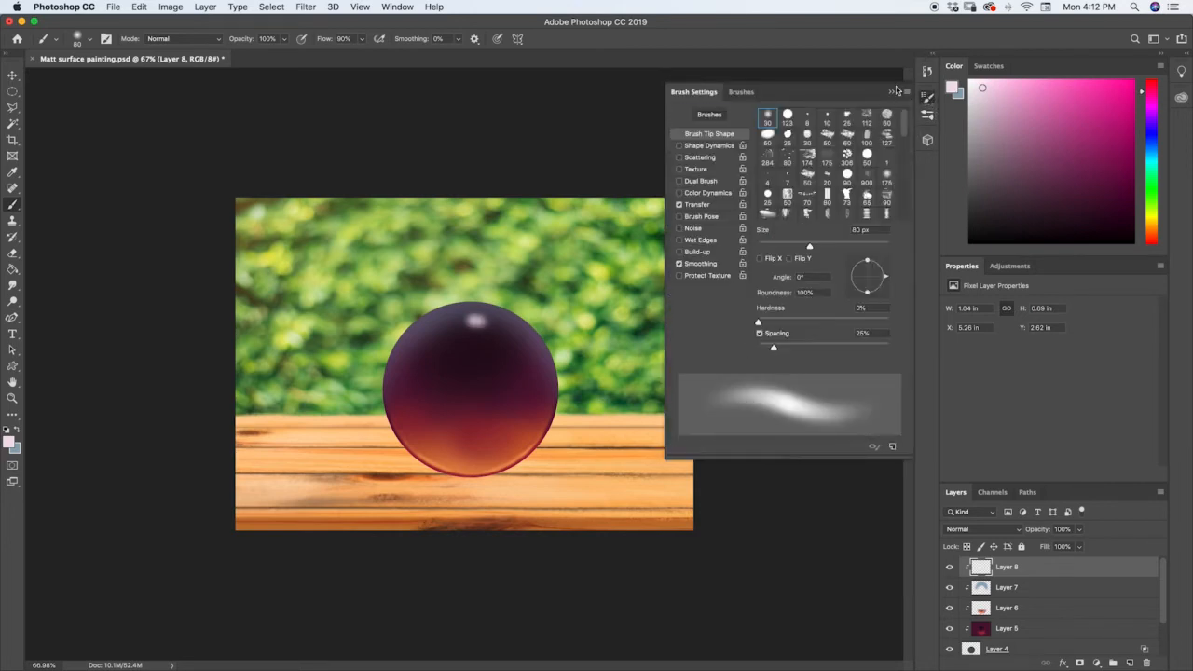
click(792, 114)
click(927, 99)
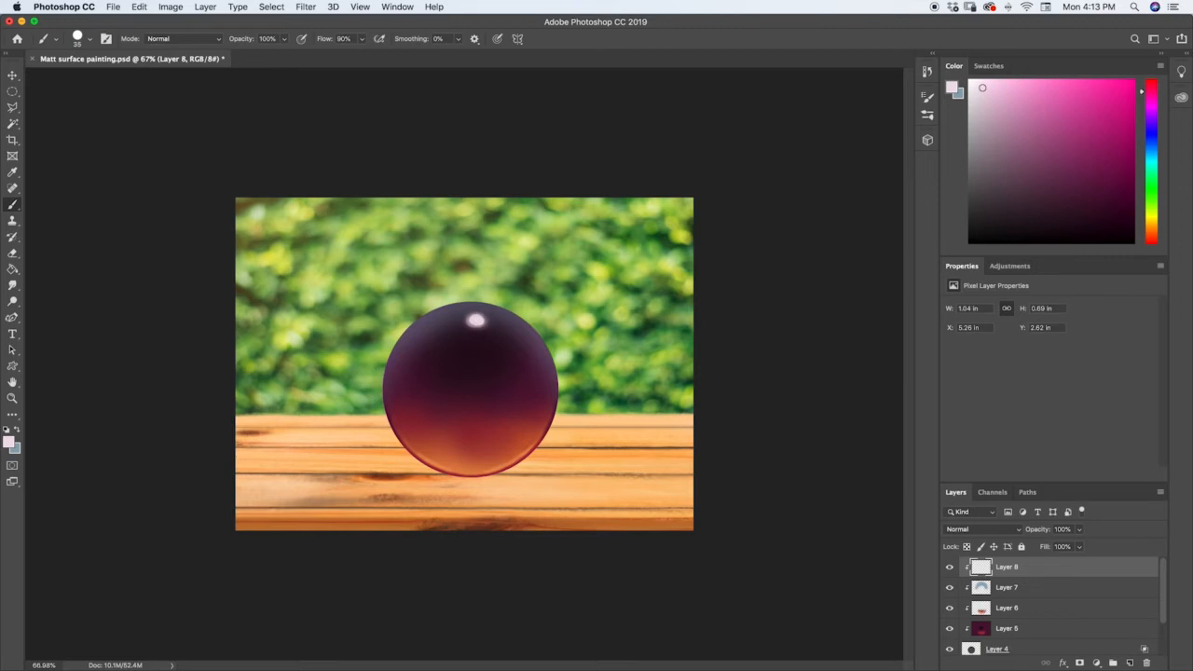
Flatten the highlight to about 77% of its height and move it slightly left to centre it on the sphere.
key(super+t)
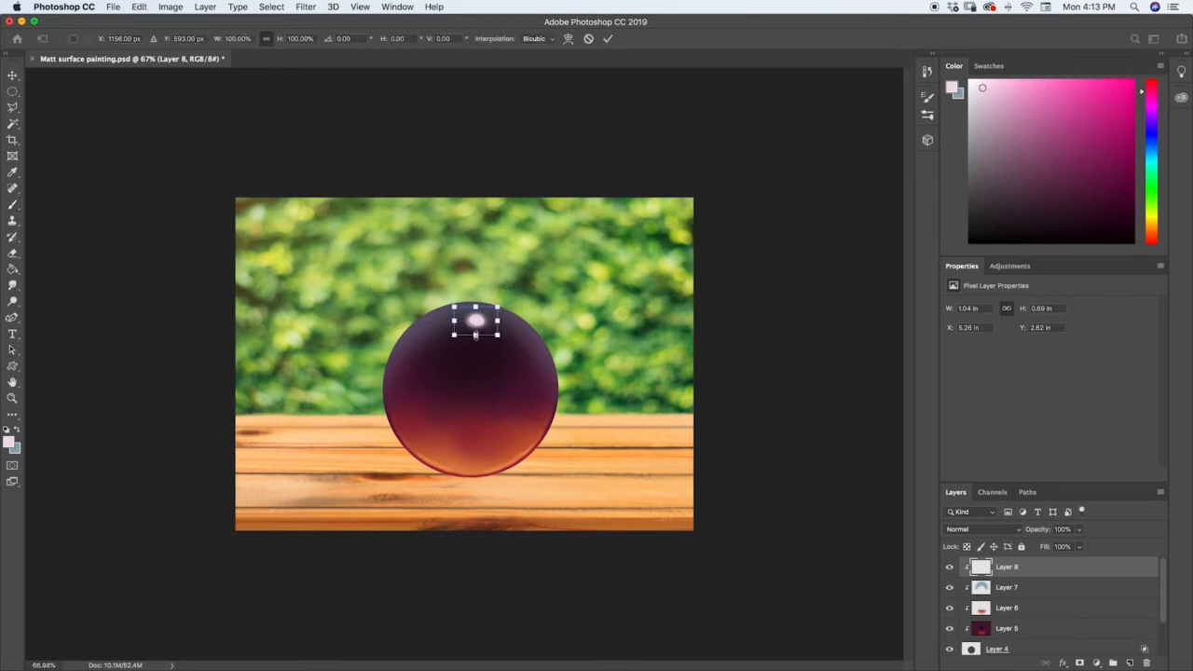
drag(476, 334, 476, 329)
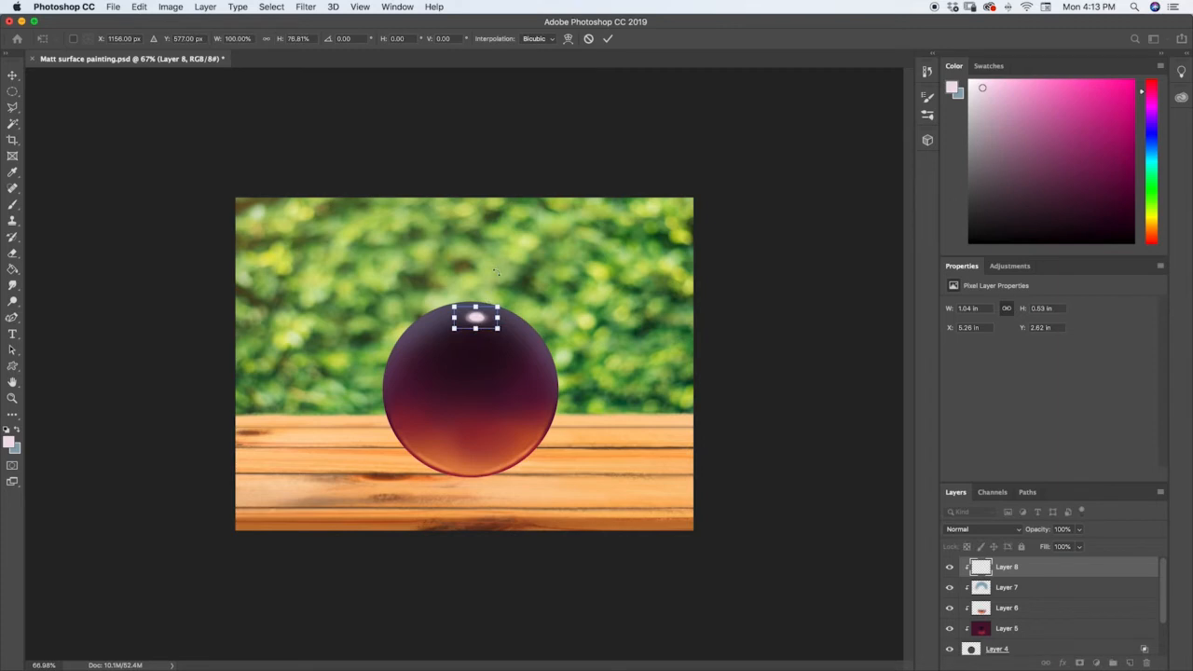
key(Return)
key(b)
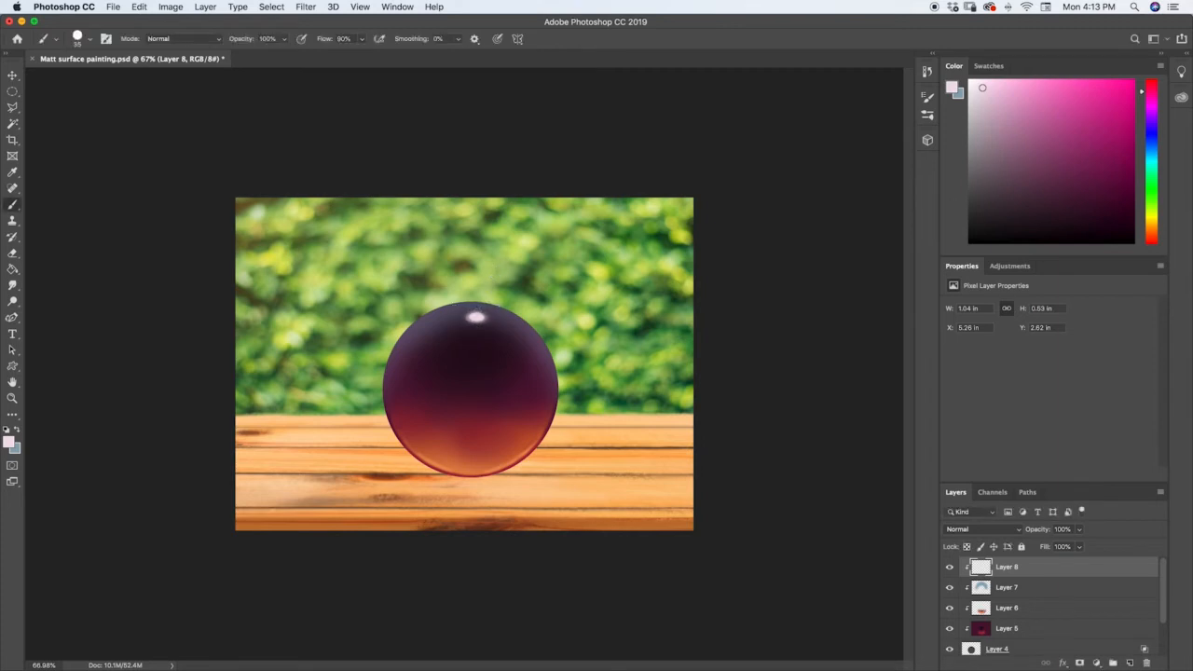
key(v)
drag(480, 322, 474, 320)
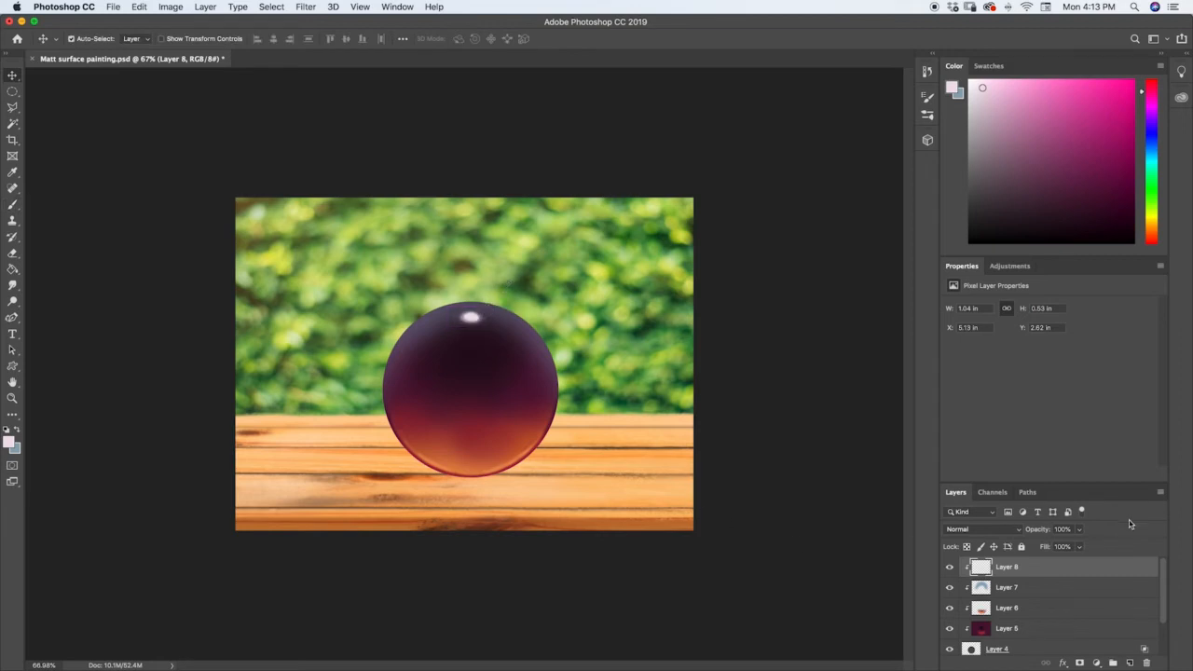
Soften the blue light on Layer 7 with a 250 px eraser at 30% opacity.
click(1009, 588)
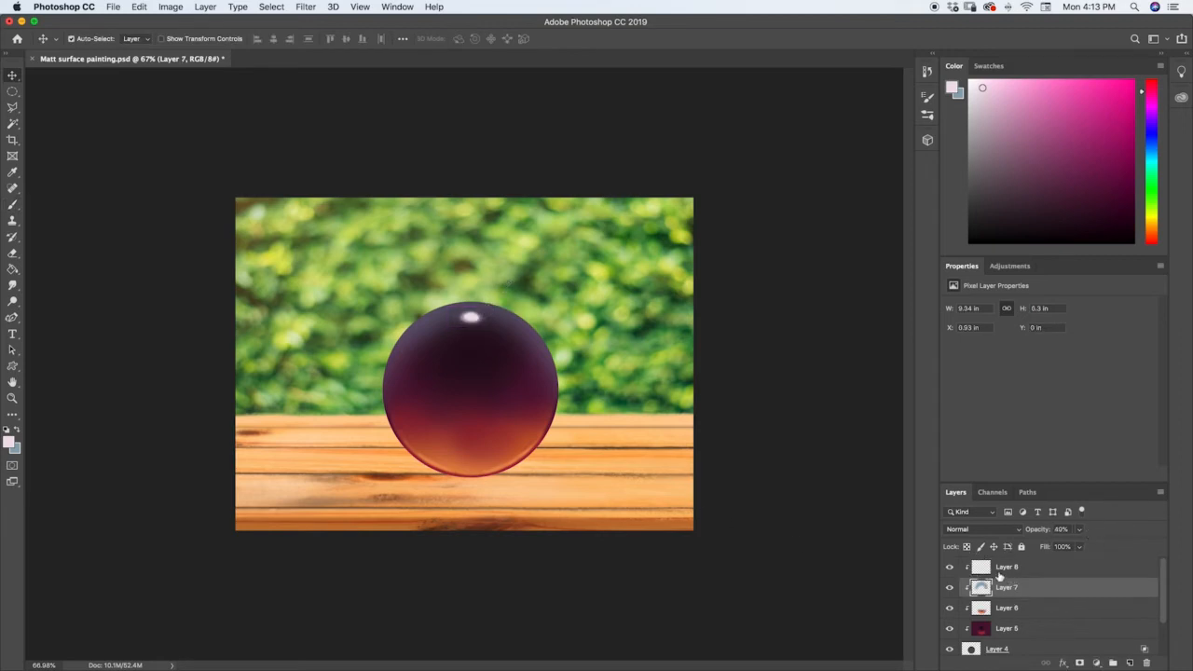
key(e)
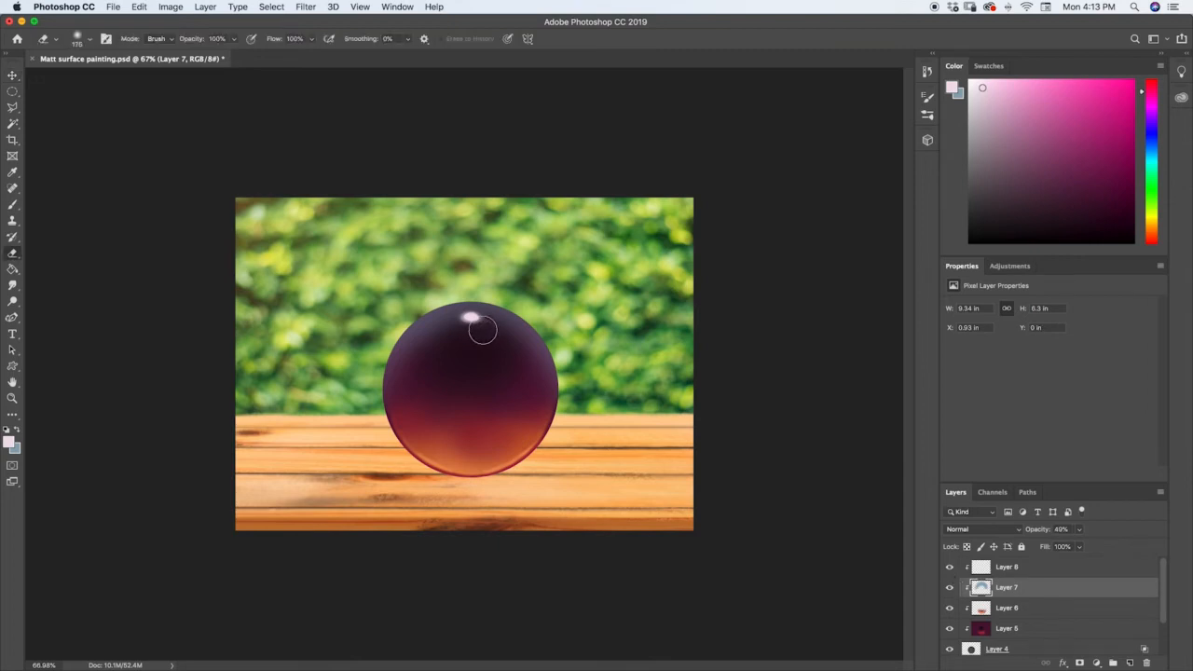
key(bracketright)
key(bracketright)
key(3)
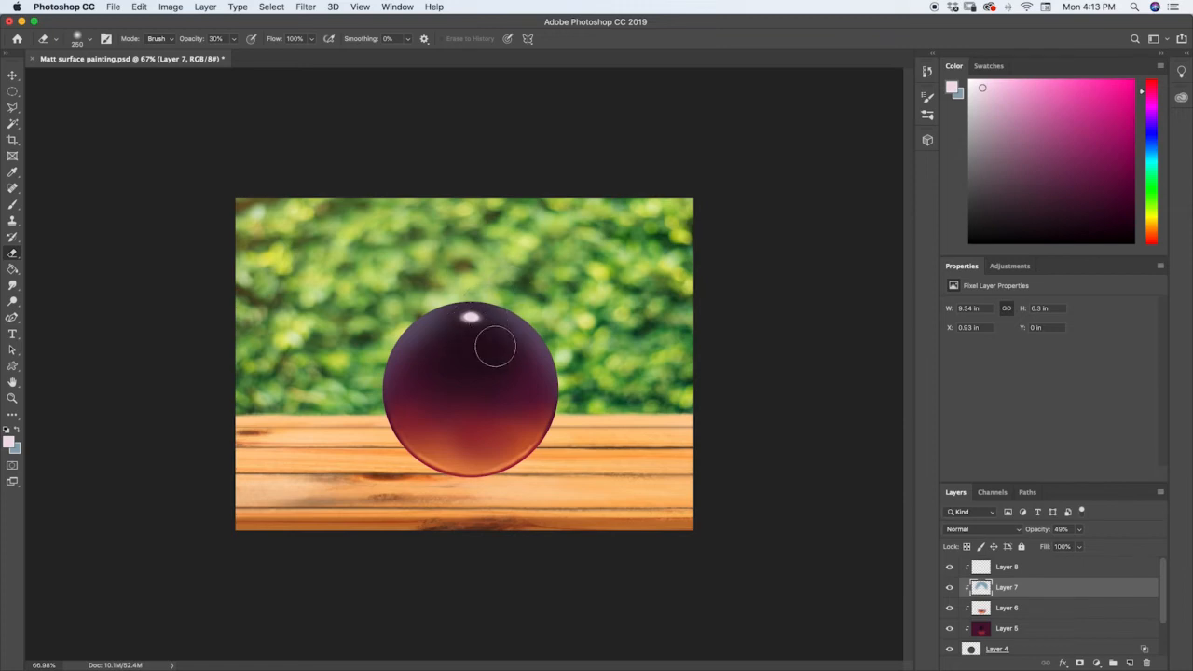
mouse_move(495, 429)
mouse_down()
mouse_move(519, 416)
mouse_move(473, 426)
mouse_move(496, 420)
mouse_up()
Sample a dark purple from the sphere and erase lightly across the sphere's middle on Layer 5 at 30% opacity.
key(i)
click(530, 392)
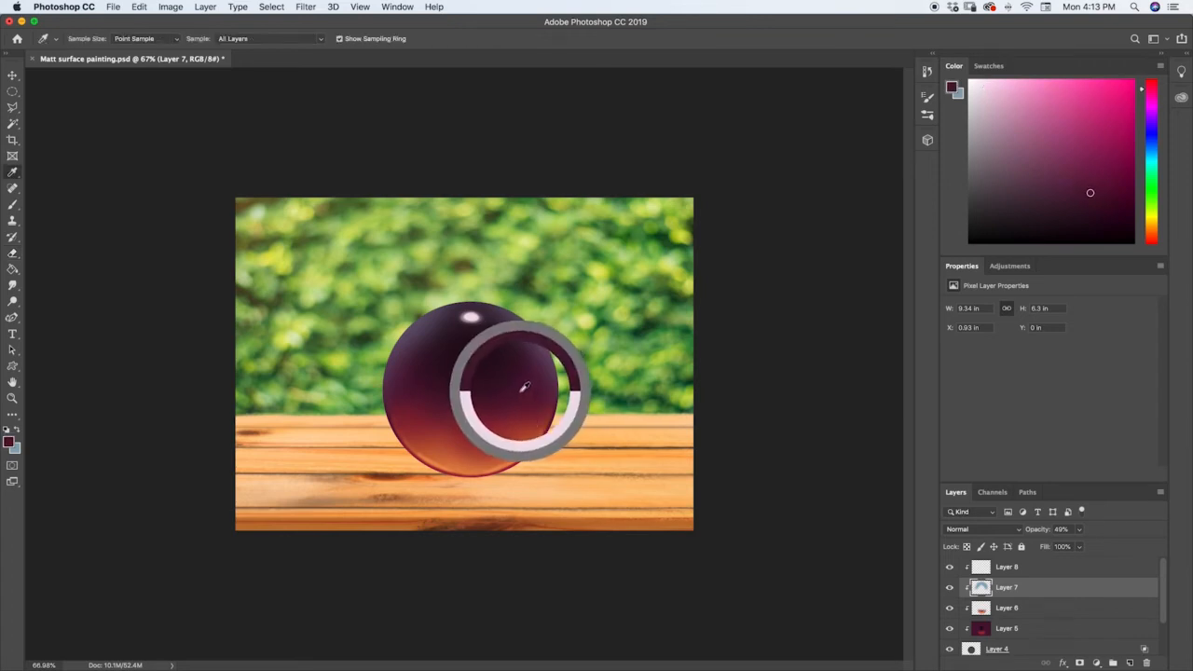
key(e)
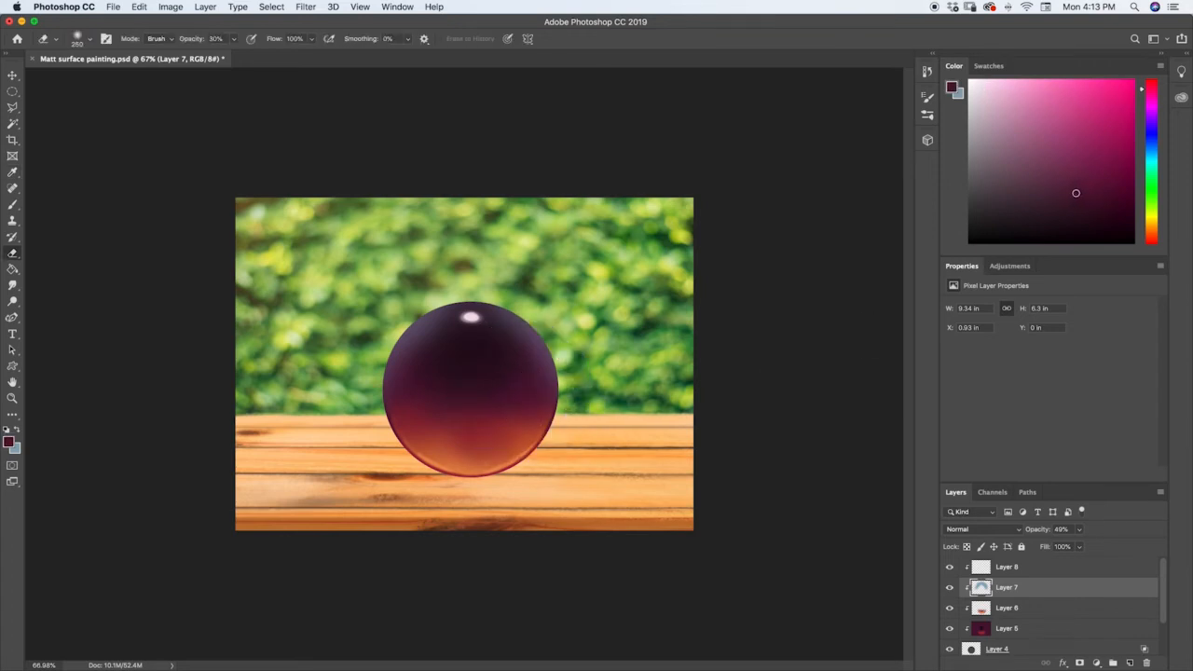
click(1026, 628)
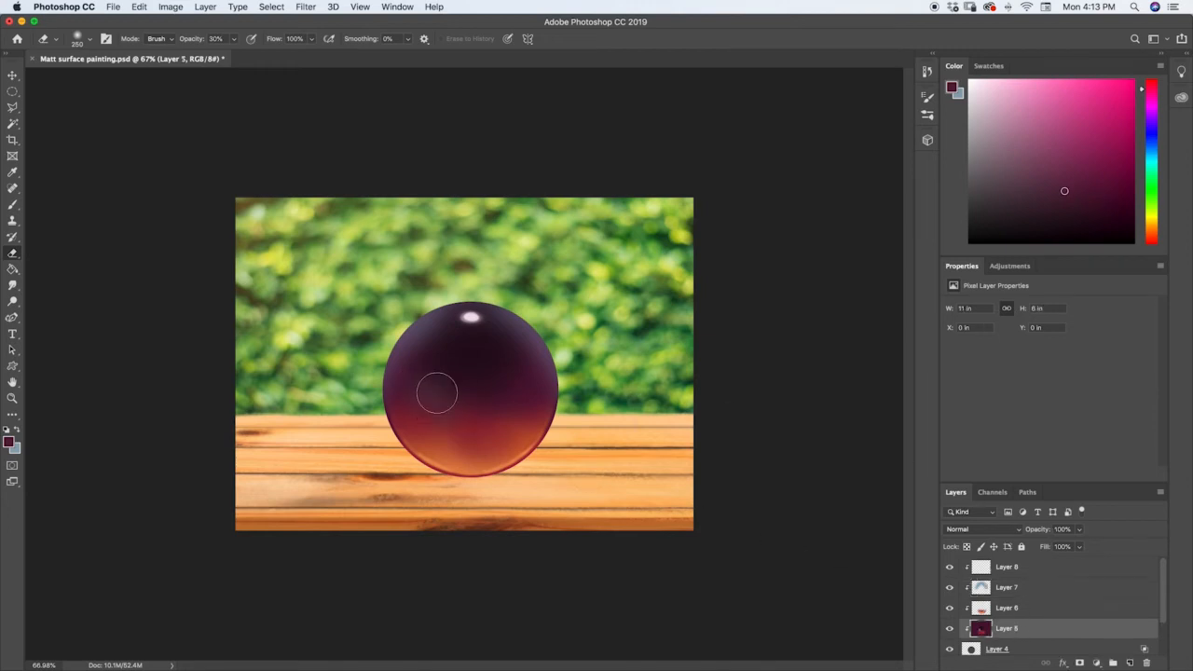
mouse_move(436, 393)
mouse_down()
mouse_move(449, 422)
mouse_move(413, 409)
mouse_move(408, 376)
mouse_move(490, 419)
mouse_move(474, 411)
mouse_move(480, 386)
mouse_move(504, 390)
mouse_move(436, 406)
mouse_move(415, 386)
mouse_move(410, 402)
mouse_move(529, 399)
mouse_move(453, 417)
mouse_move(408, 391)
mouse_move(416, 413)
mouse_move(471, 426)
mouse_move(414, 402)
mouse_move(490, 419)
mouse_move(538, 367)
mouse_up()
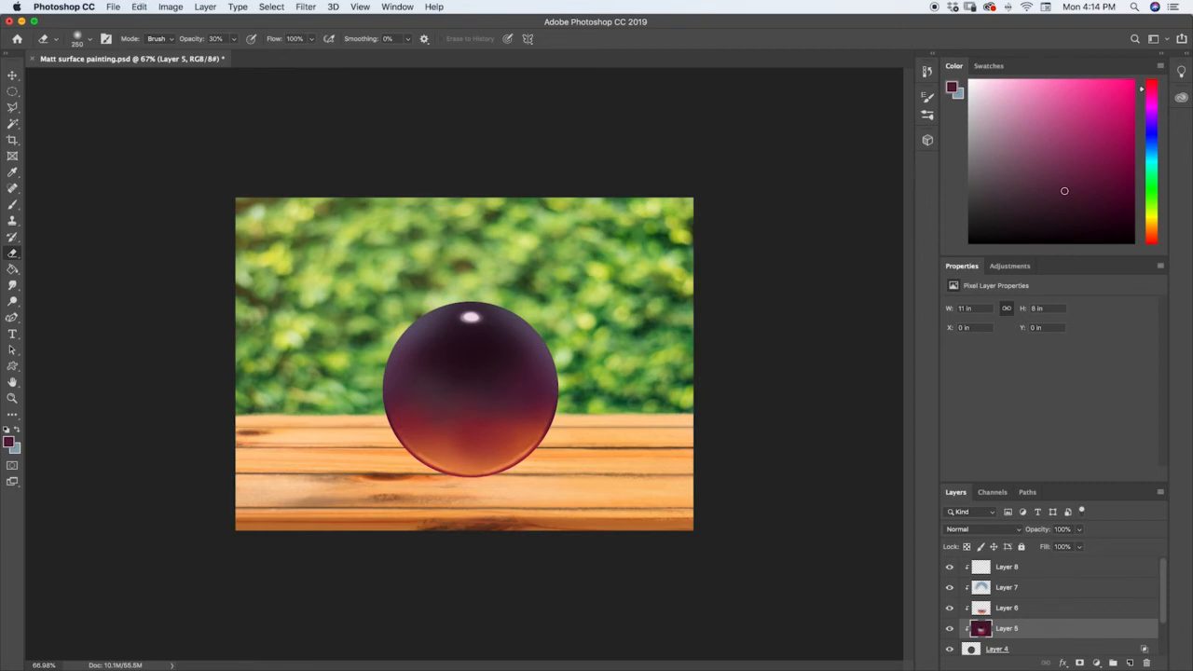
Undo the last eraser strokes on Layer 5, and lightly erase the upper part of the warm reflection on Layer 6 at 30% opacity.
key(super+z)
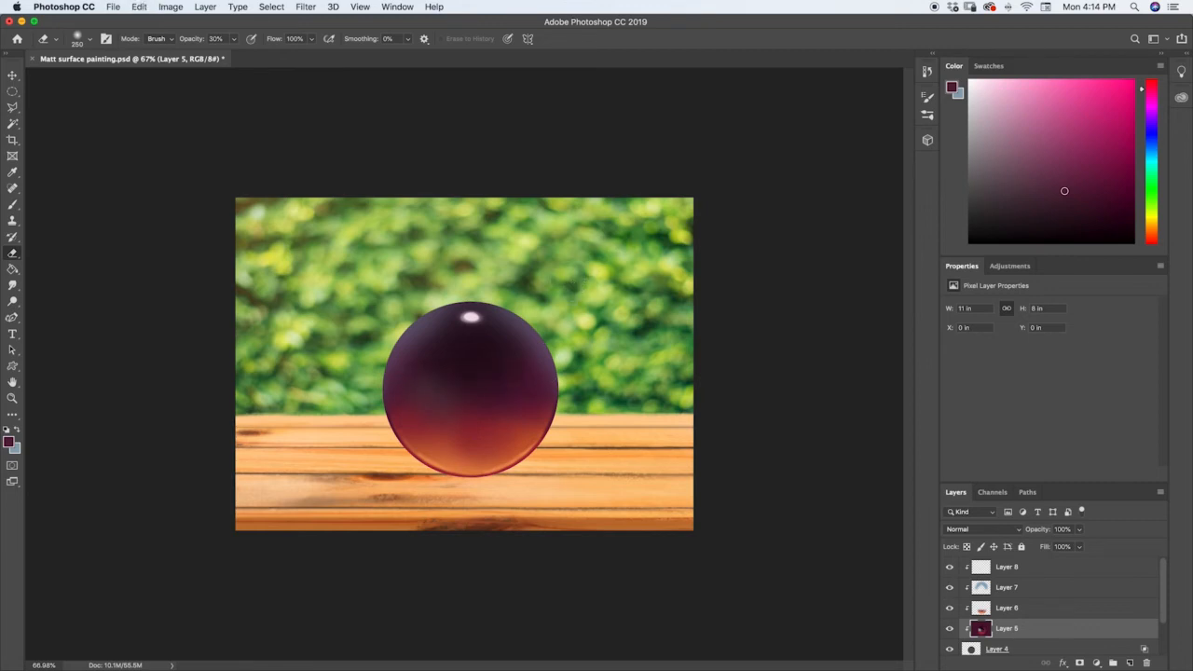
key(super+z)
click(998, 614)
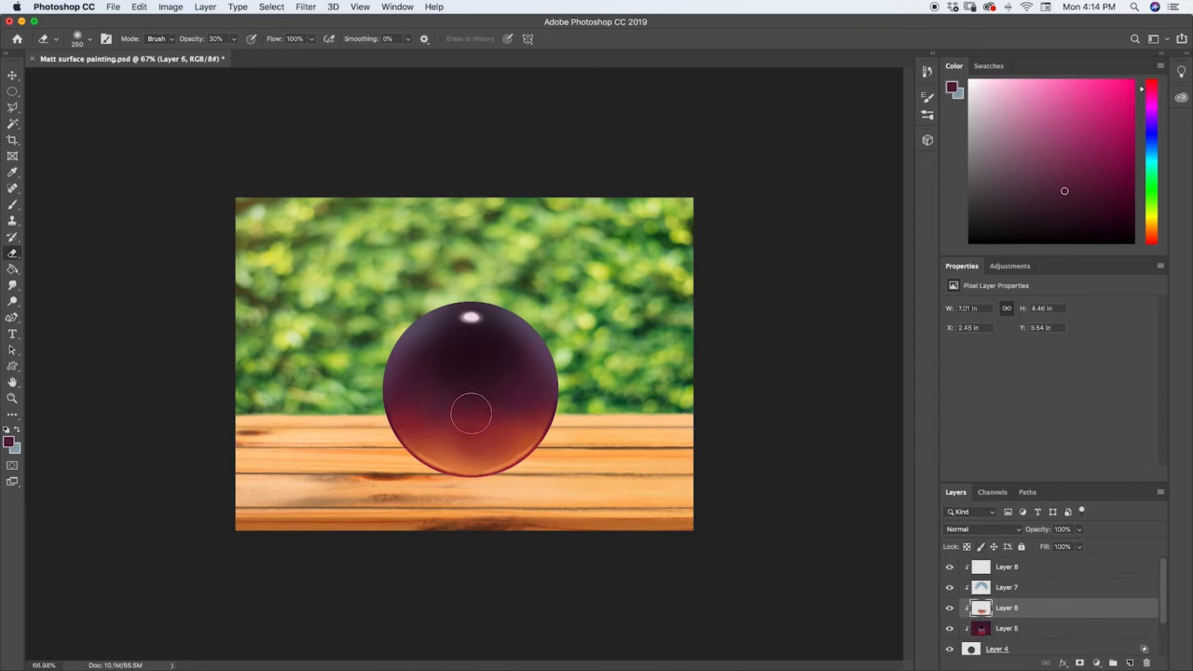
key(super+z)
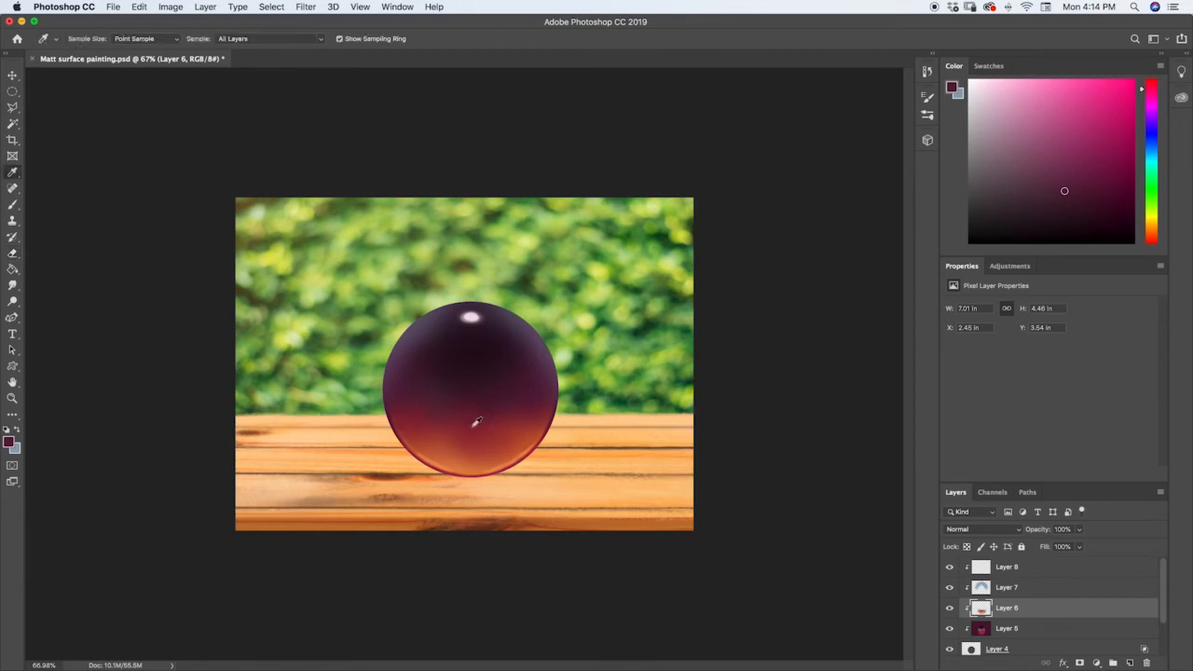
alt+click(474, 421)
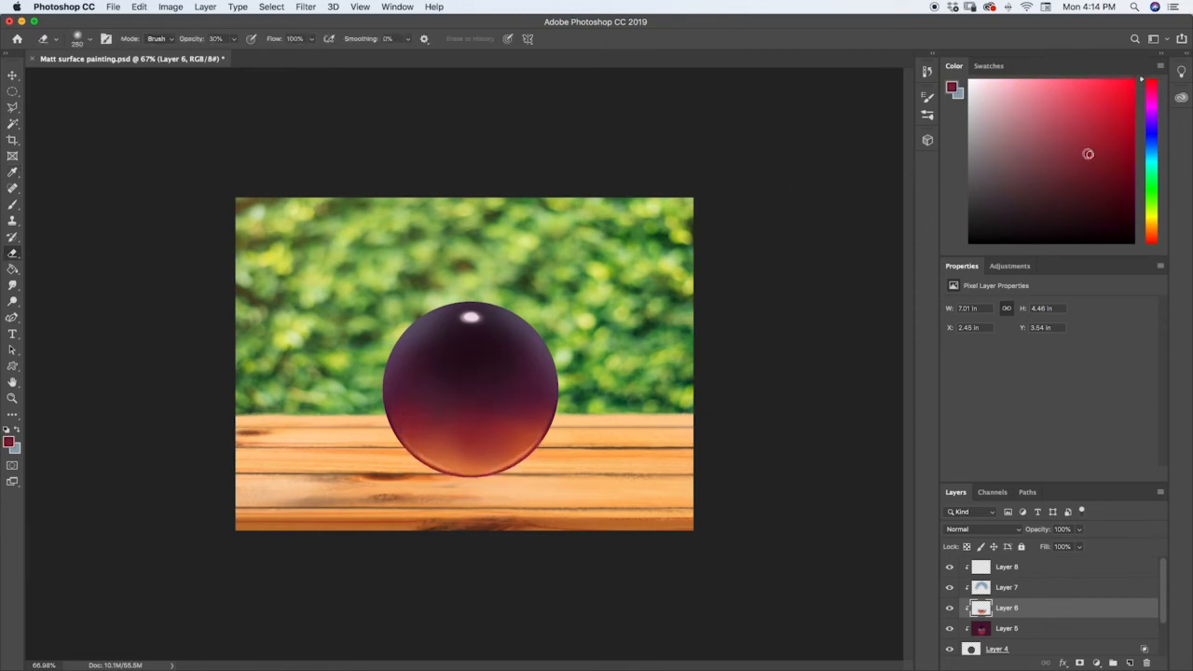
mouse_move(428, 404)
mouse_down()
mouse_move(461, 432)
mouse_move(470, 412)
mouse_move(484, 424)
mouse_move(538, 404)
mouse_move(488, 428)
mouse_move(444, 401)
mouse_move(453, 421)
mouse_move(425, 420)
mouse_move(432, 431)
mouse_move(413, 401)
mouse_move(424, 430)
mouse_move(467, 437)
mouse_move(526, 384)
mouse_up()
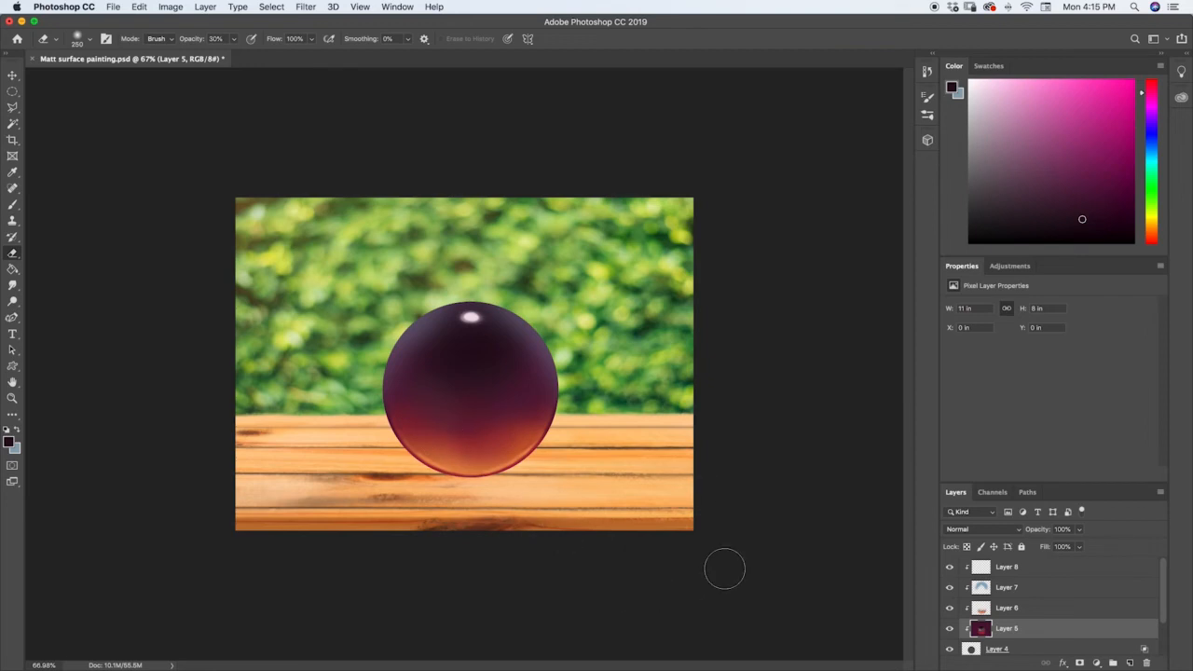
Compare the sphere with Layer 6 hidden and shown, and erase the upper middle of its warm reflection at 100% opacity.
click(1016, 608)
click(951, 608)
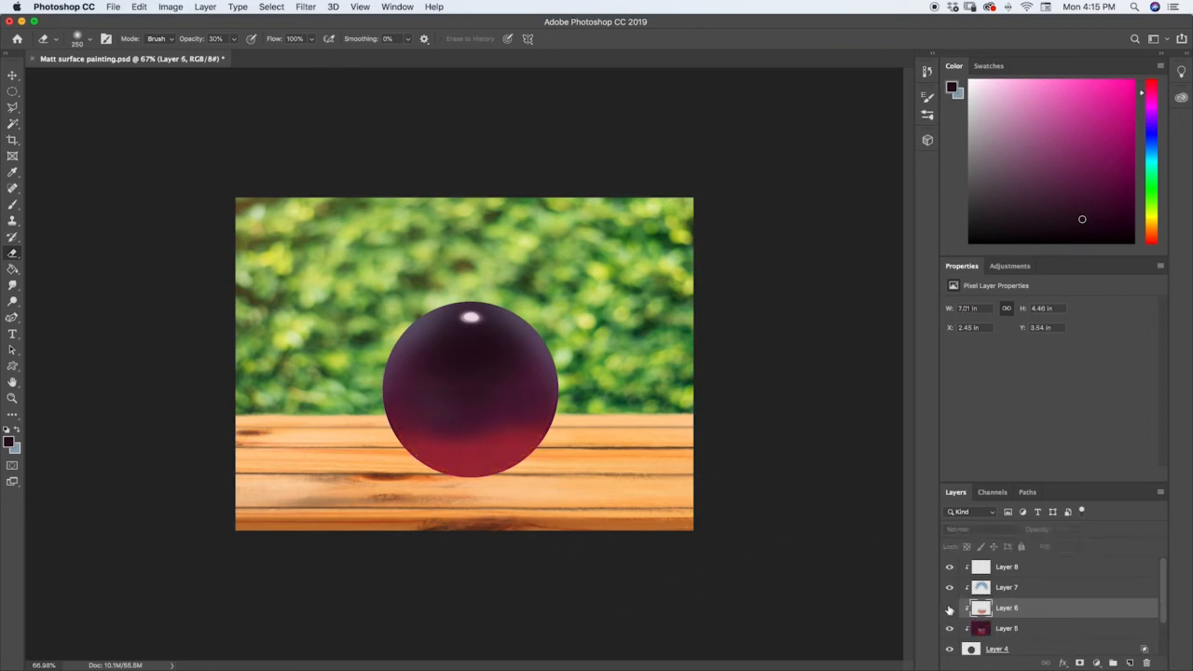
click(951, 608)
click(951, 608)
click(951, 608)
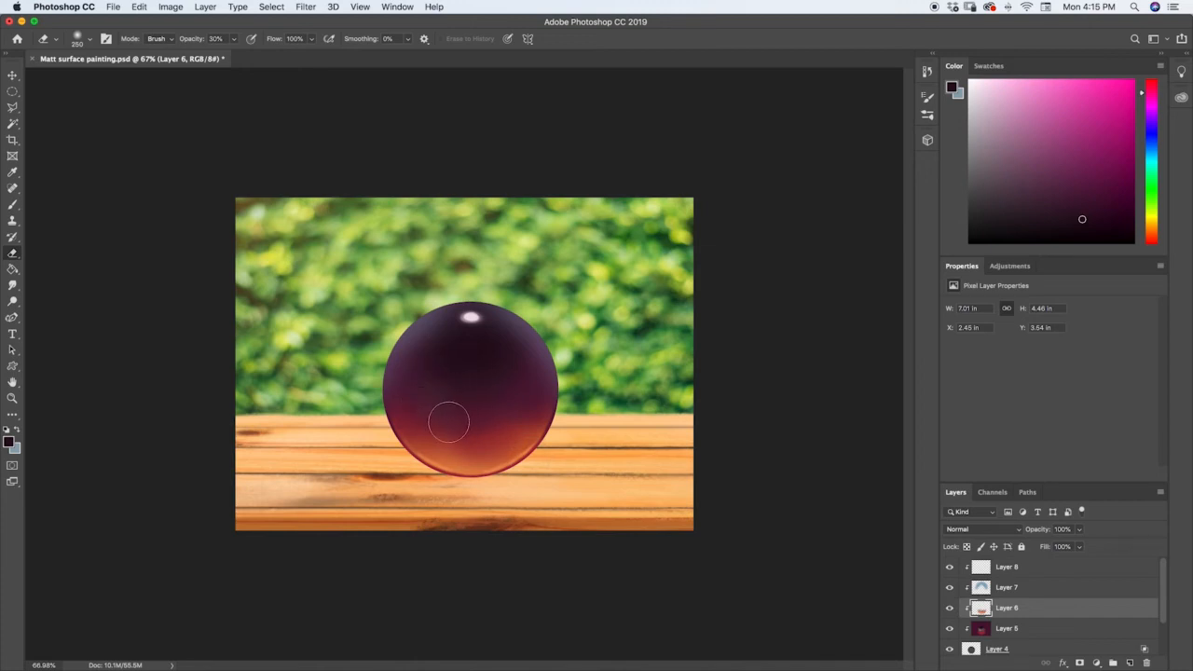
key(0)
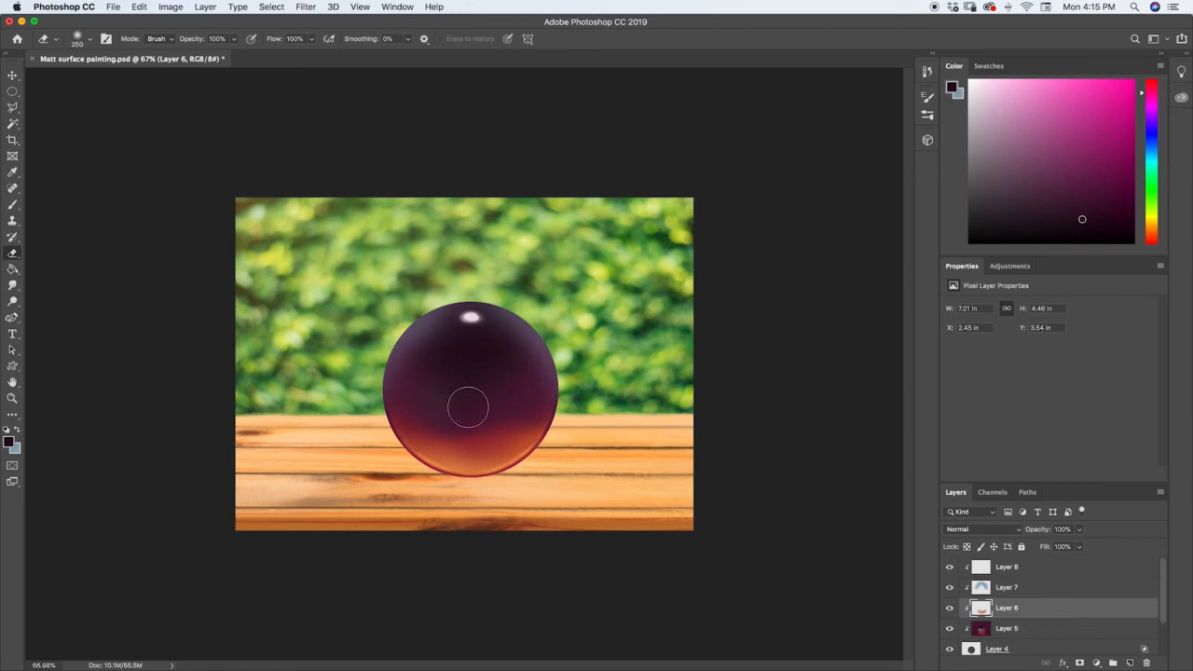
On Layer 5, sample the dark purple from the sphere's centre and switch to a soft round brush tip with 0% hardness.
click(1010, 631)
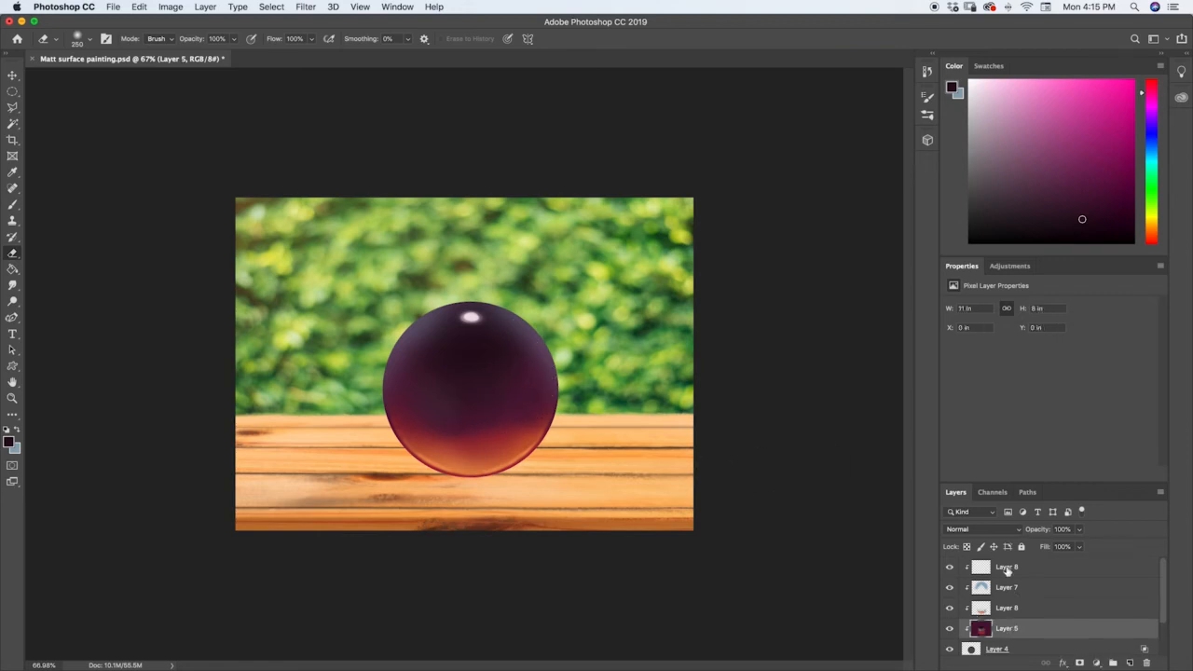
key(i)
click(473, 365)
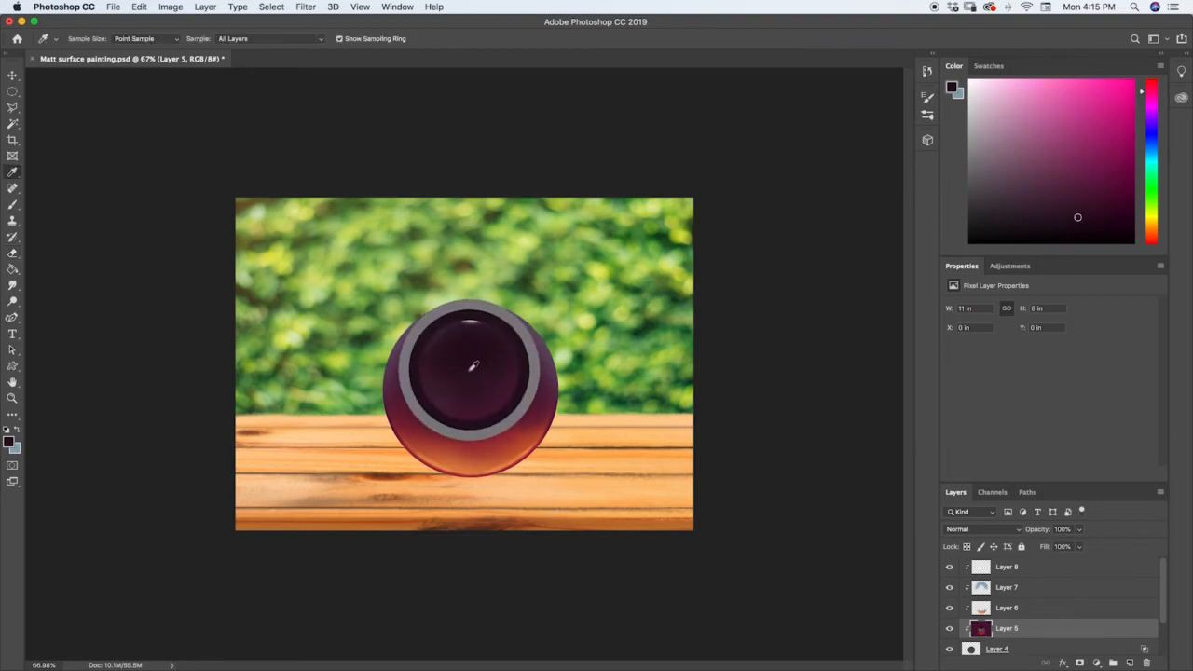
key(b)
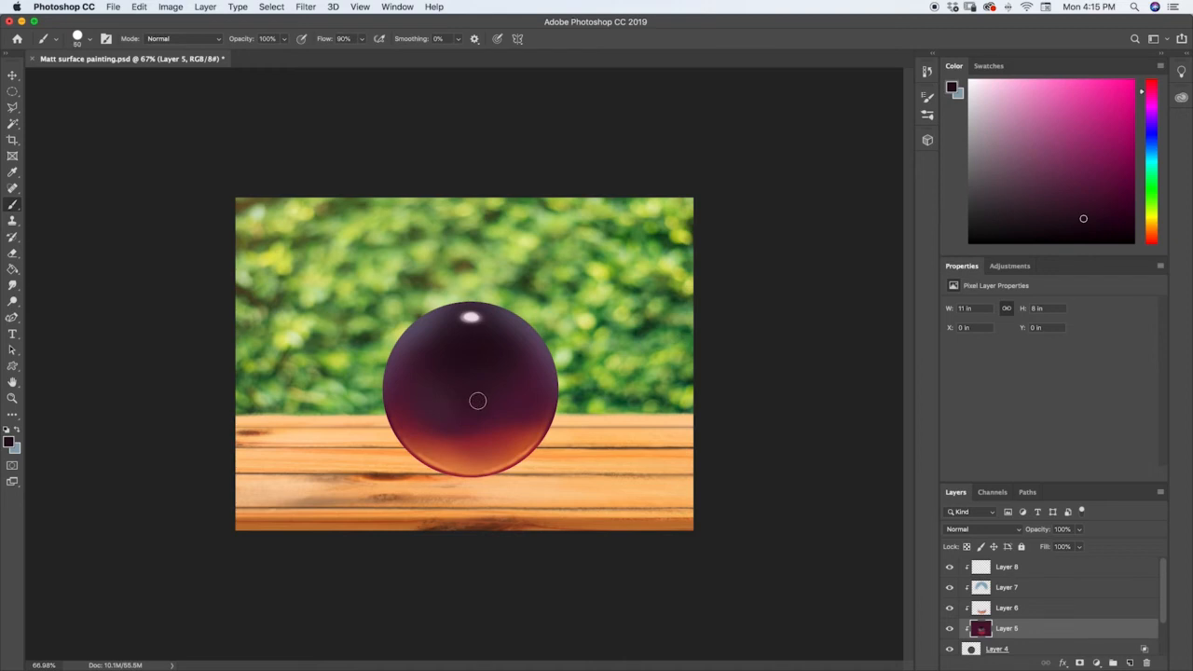
key(bracketright)
key(bracketright)
key(bracketright)
click(929, 98)
click(768, 115)
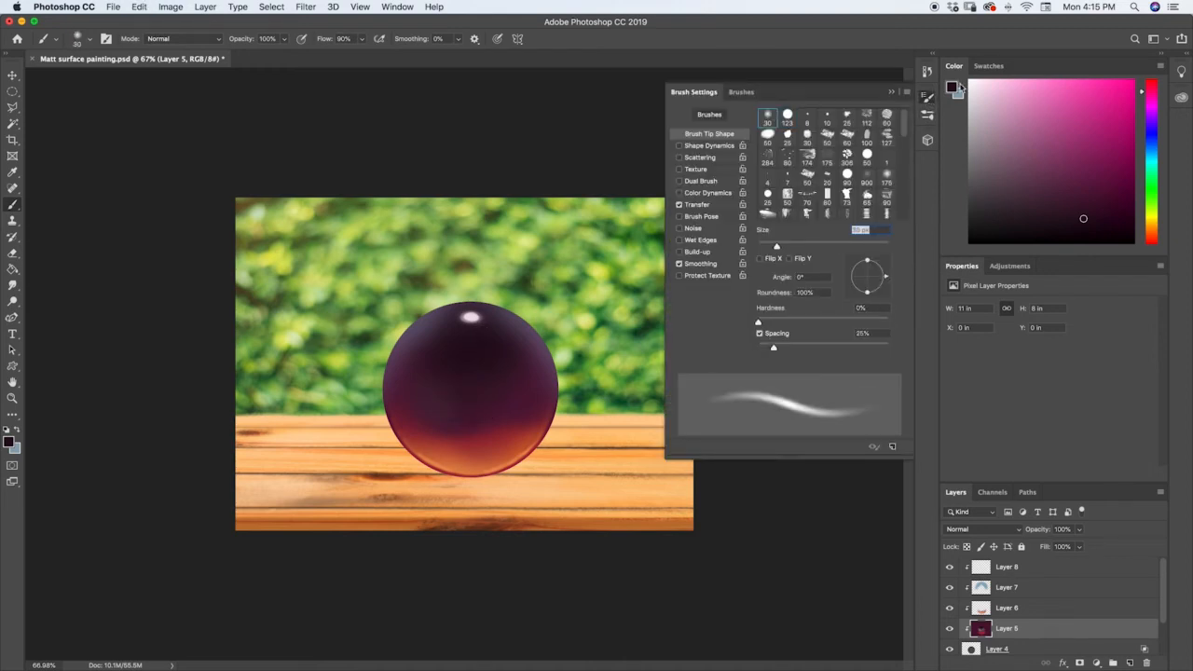
click(928, 99)
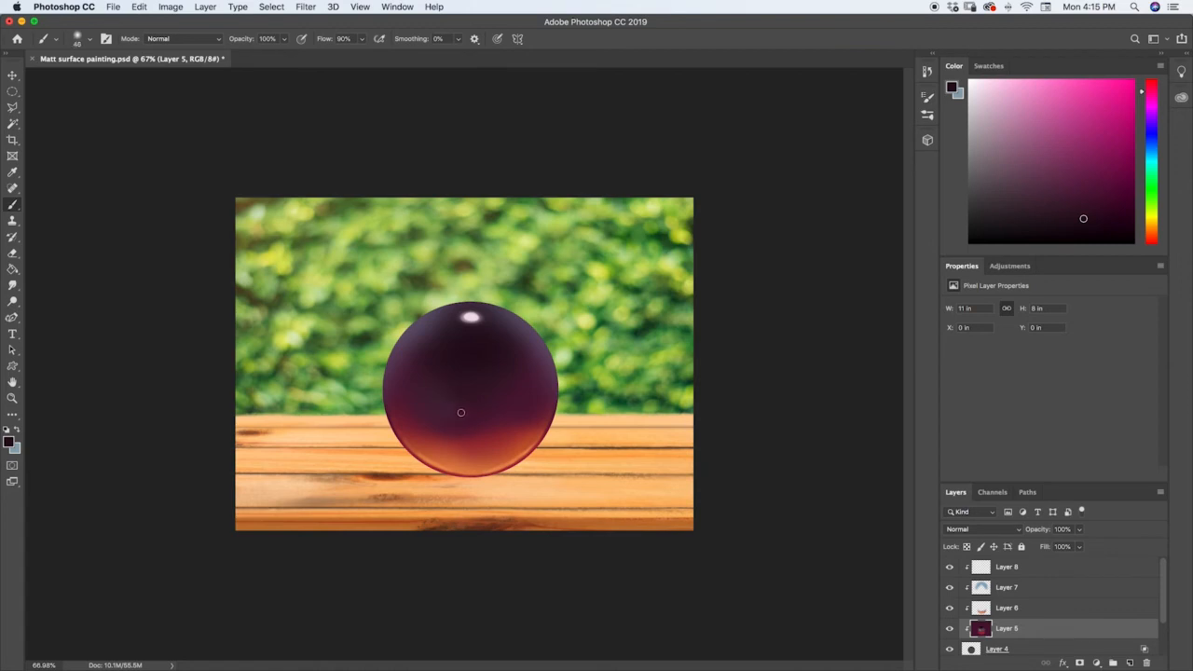
Enlarge the brush to 300 px and smooth the sphere's middle on Layer 5 with the dark purple.
key(bracketright)
key(bracketright)
key(bracketright)
key(bracketright)
key(bracketright)
Add a layer directly above Inserted Image and draw an elliptical selection about 3.77 by 0.71 in around the sphere's base.
drag(1163, 604, 1162, 629)
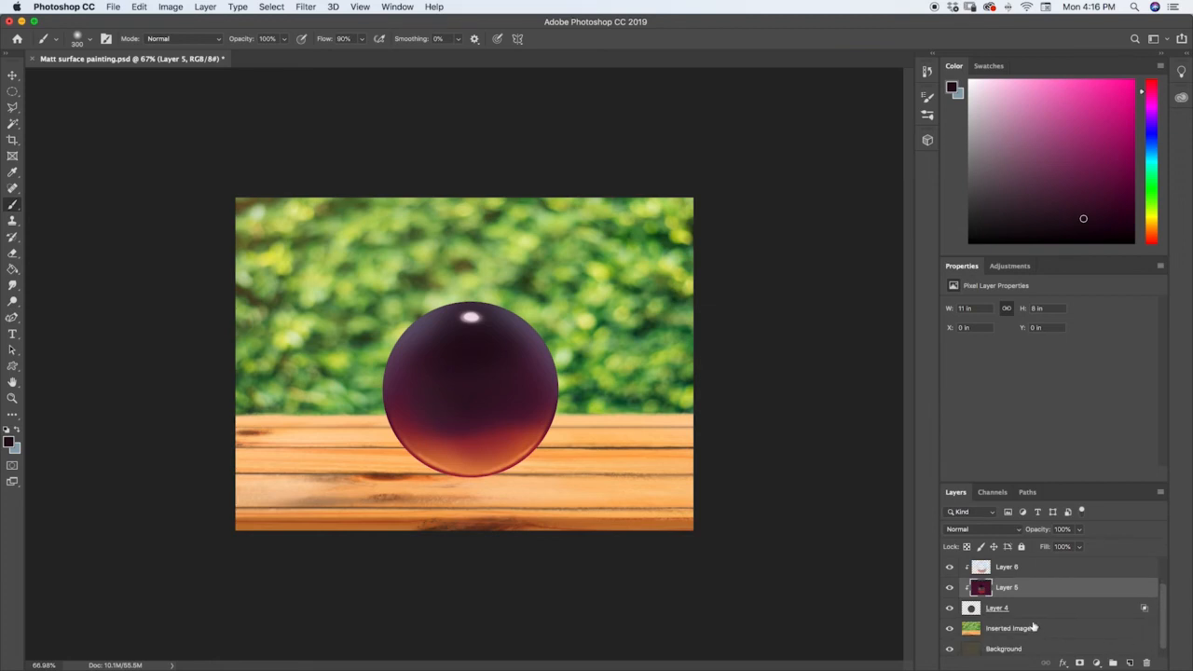
click(1029, 614)
click(1049, 628)
click(1129, 663)
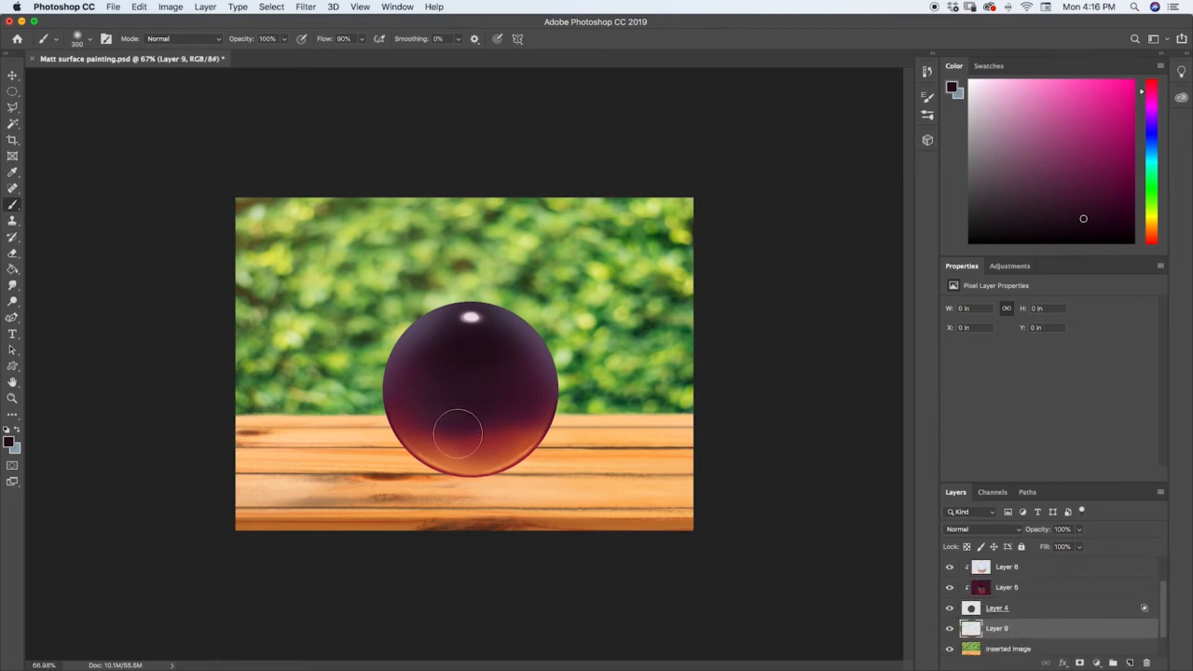
key(m)
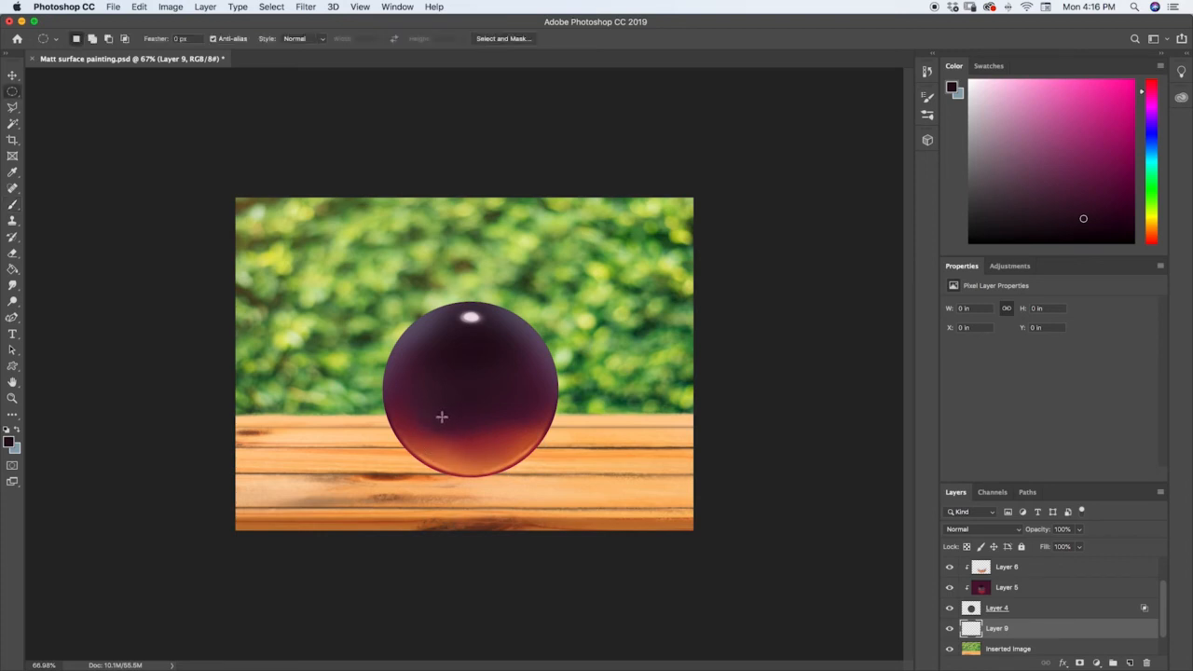
drag(375, 457, 553, 485)
Sample a dark purple from the sphere, fill the elliptical selection with it as a ground shadow, and deselect.
key(i)
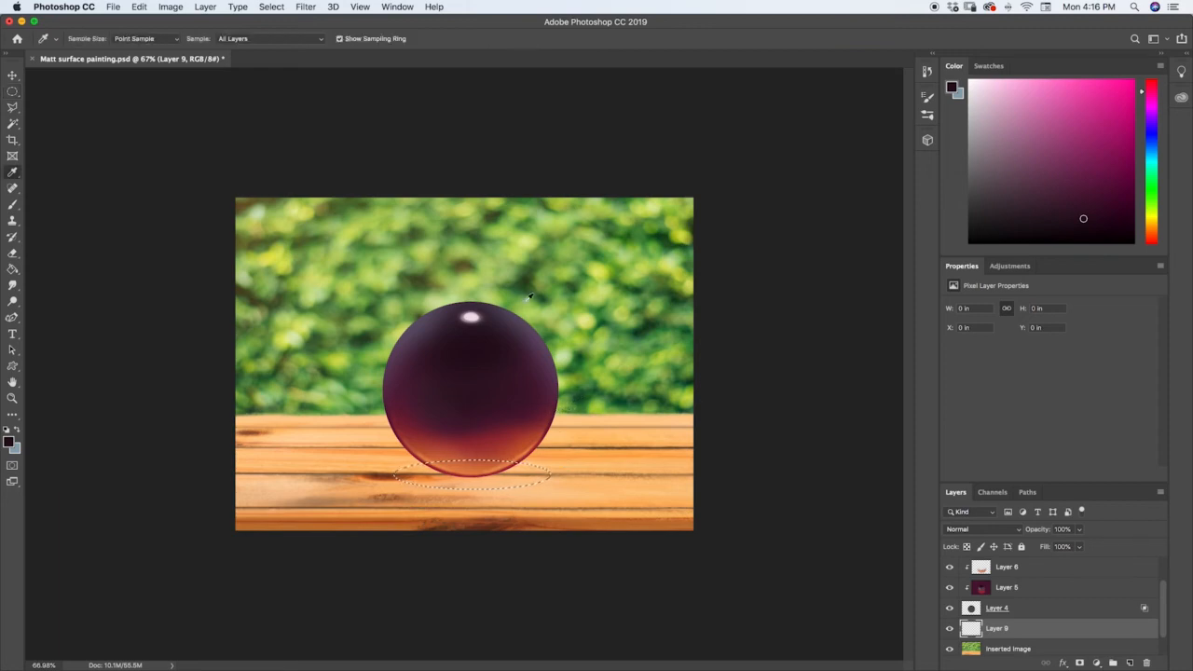
drag(464, 364, 444, 402)
key(m)
key(i)
key(m)
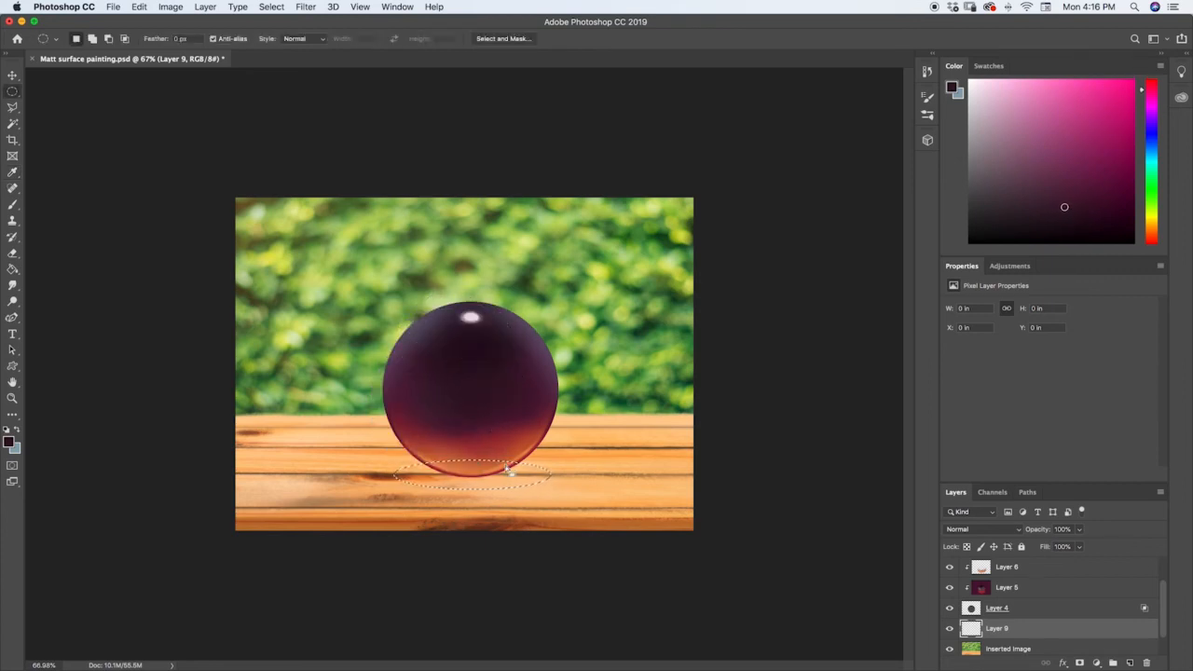
key(g)
click(513, 487)
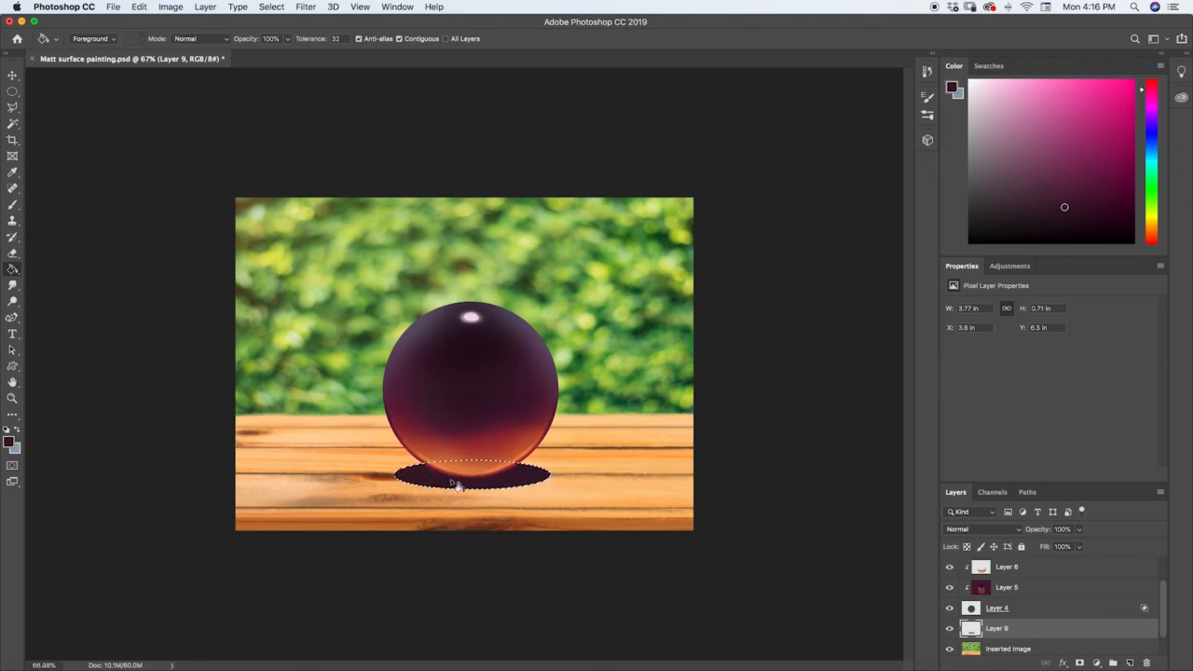
key(ctrl+d)
Sample a dark red from the sphere's lower part and paint it across the shadow's middle with a 90 px brush.
key(m)
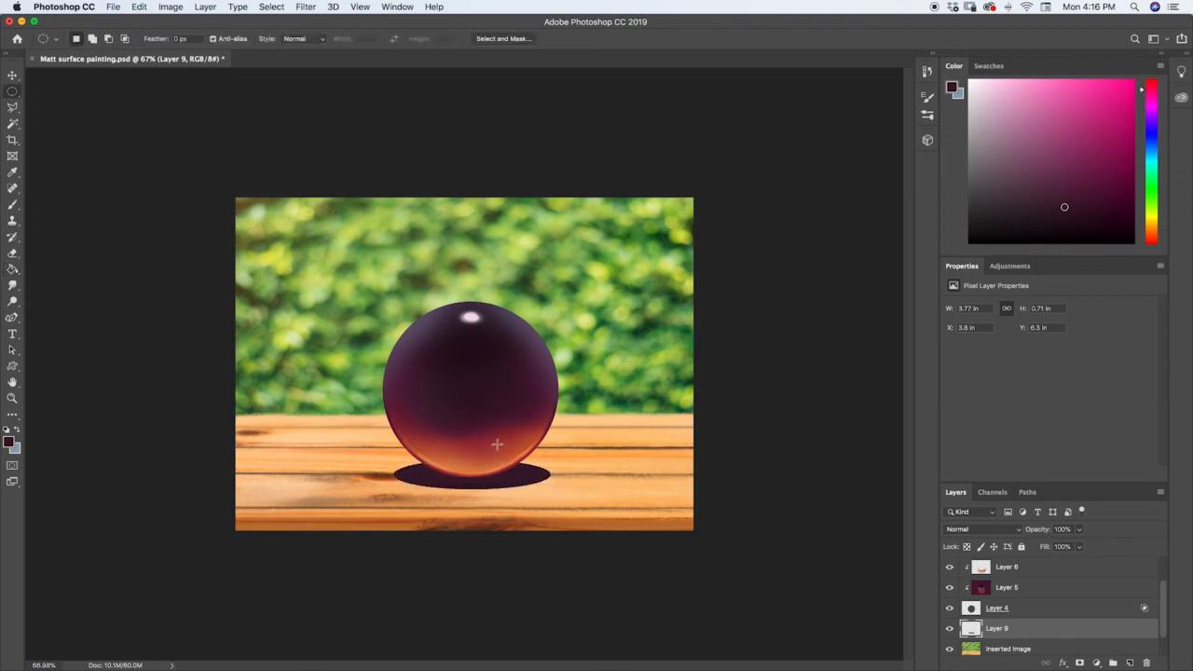
key(i)
mouse_move(495, 446)
mouse_down()
mouse_move(472, 426)
mouse_move(460, 458)
mouse_move(488, 438)
mouse_up()
key(m)
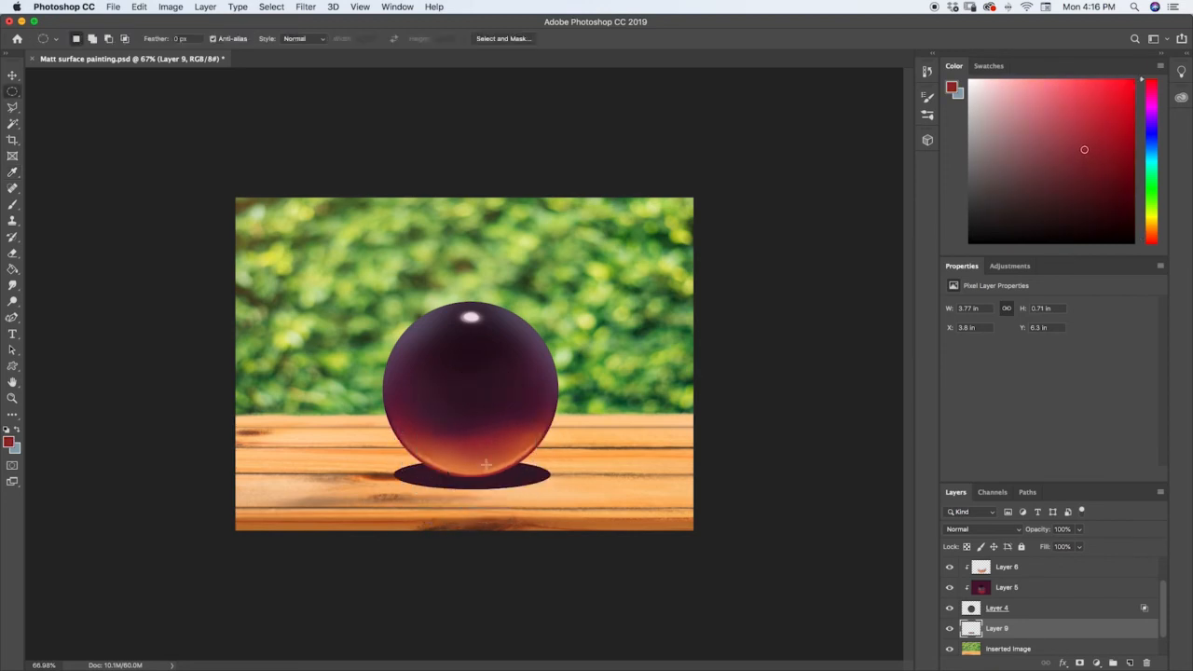
key(b)
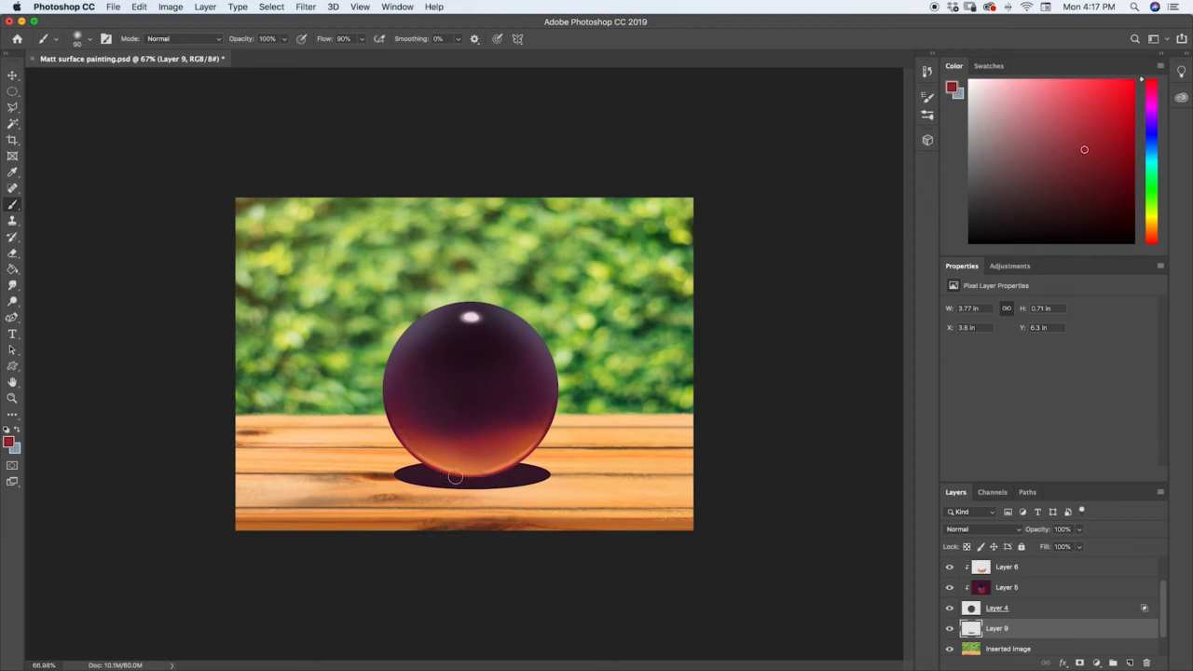
mouse_move(433, 476)
mouse_down()
mouse_move(471, 479)
mouse_move(408, 476)
mouse_move(539, 474)
mouse_move(409, 475)
mouse_move(525, 477)
mouse_up()
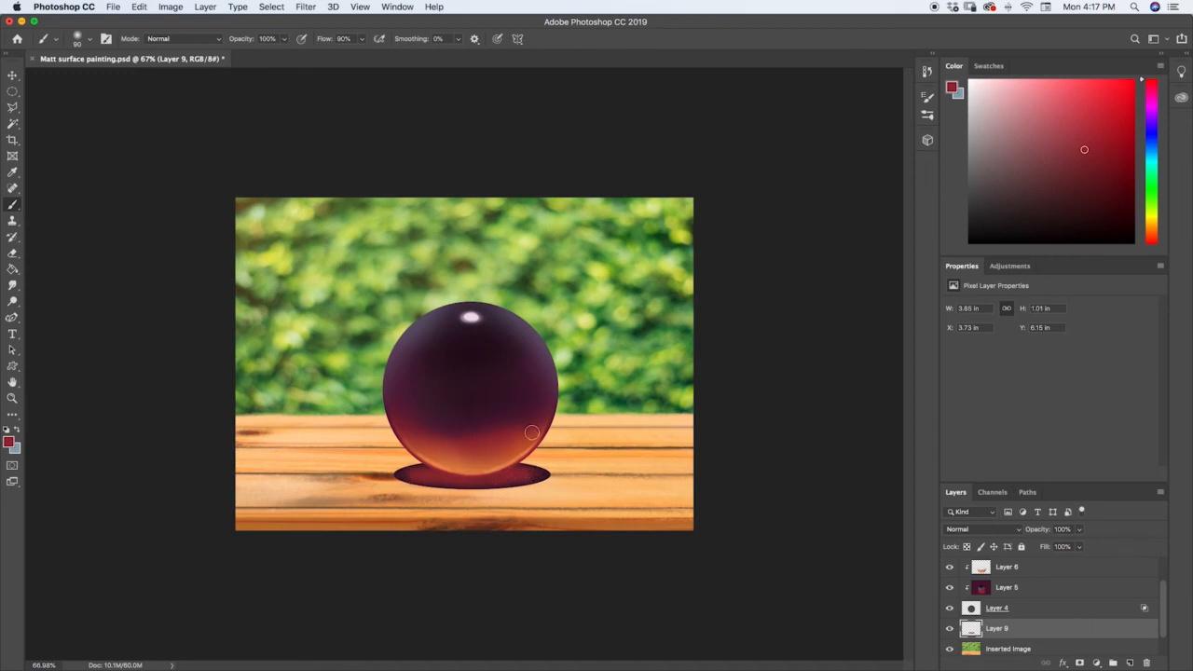
Sample orange tones from the sphere's base and paint a warm glow into the centre of the shadow.
key(j)
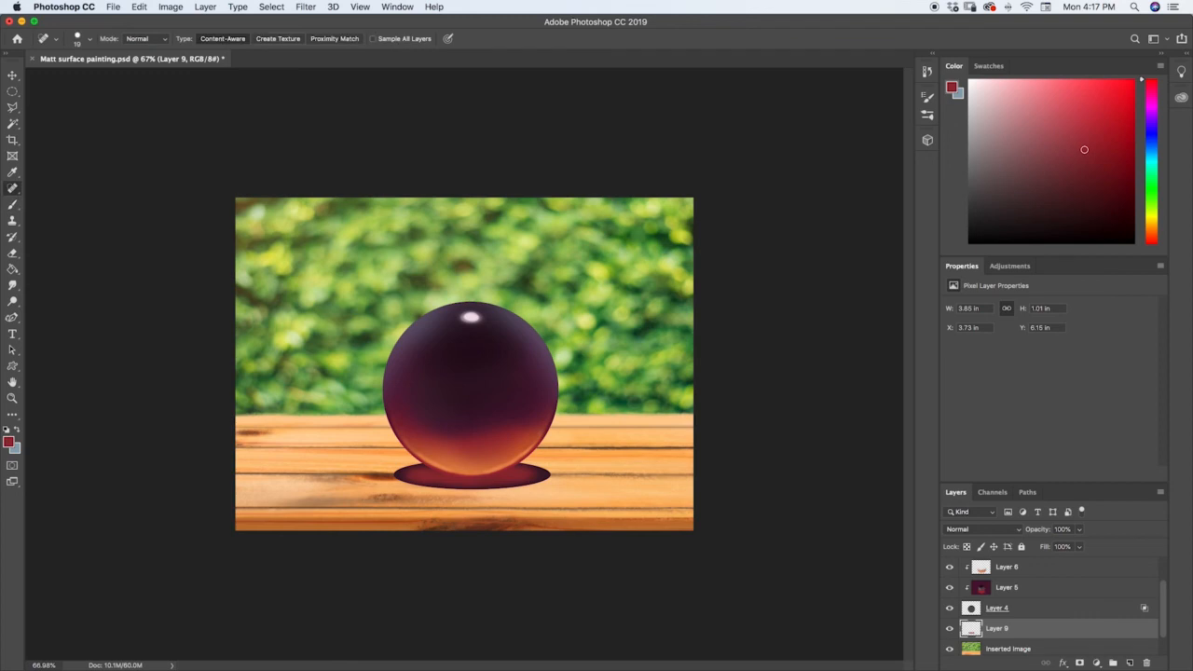
key(b)
alt+click(466, 467)
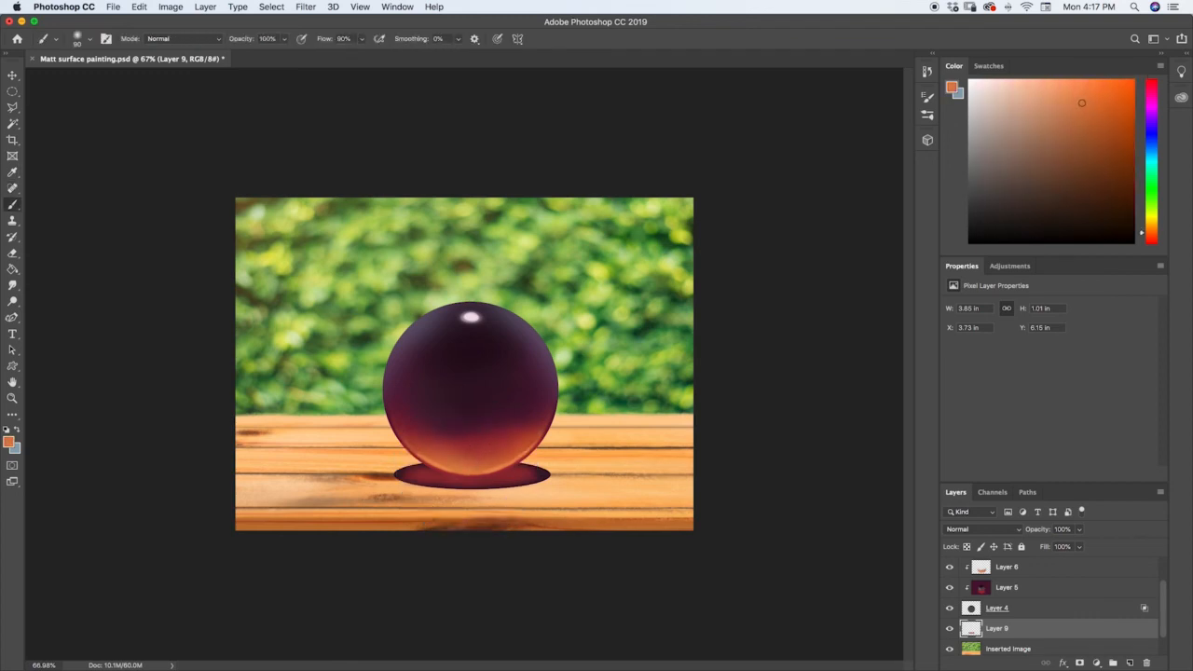
drag(447, 476, 493, 476)
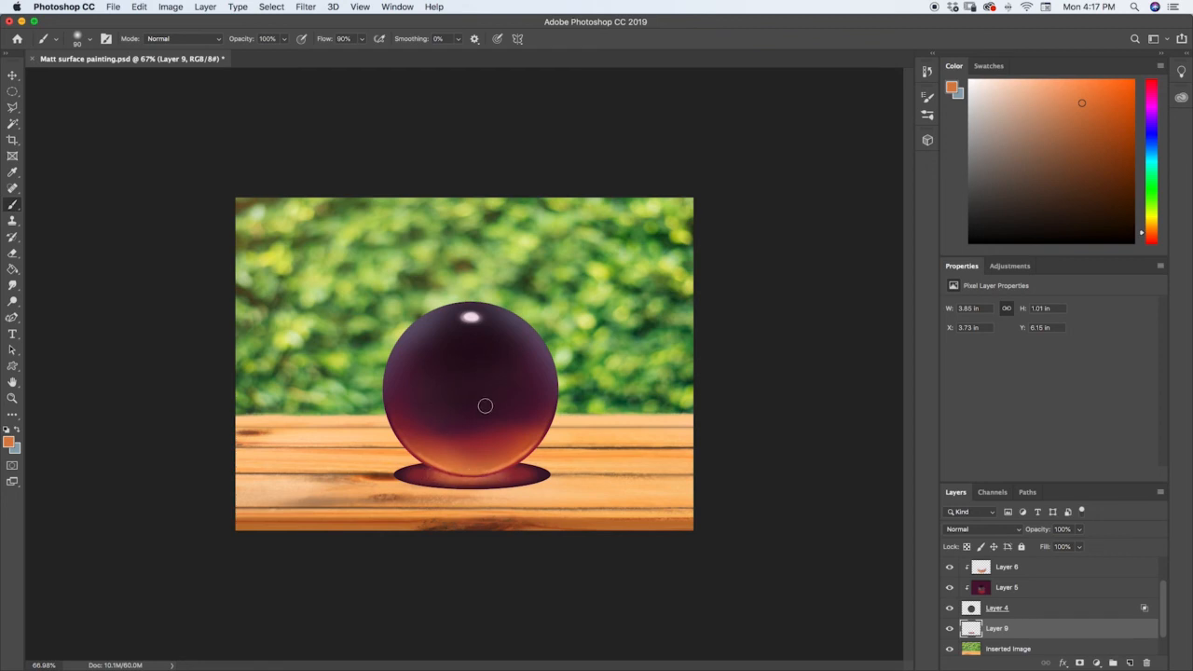
key(i)
click(501, 462)
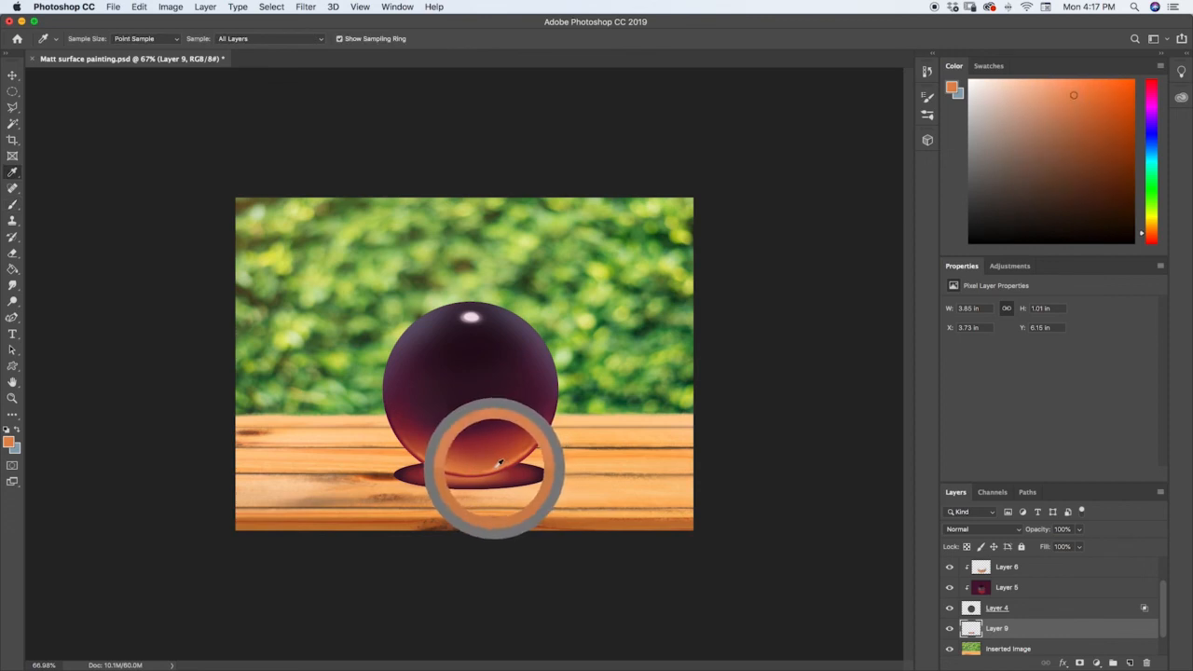
key(b)
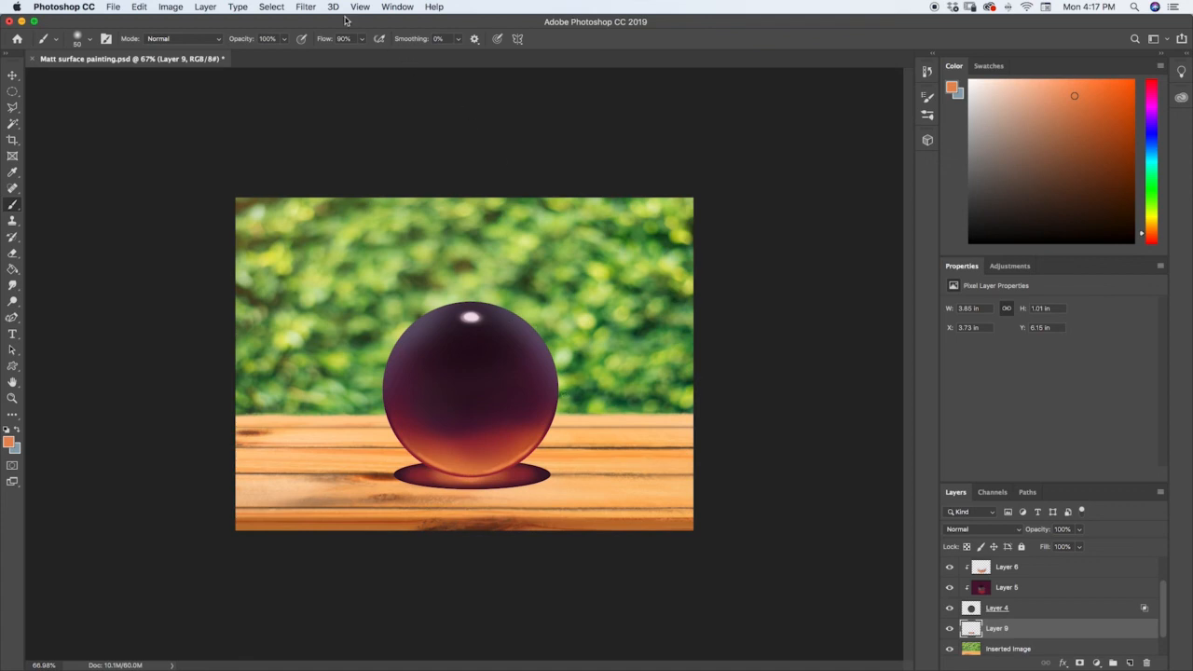
Apply a Gaussian Blur with a radius of about 15 pixels to the shadow layer.
click(307, 8)
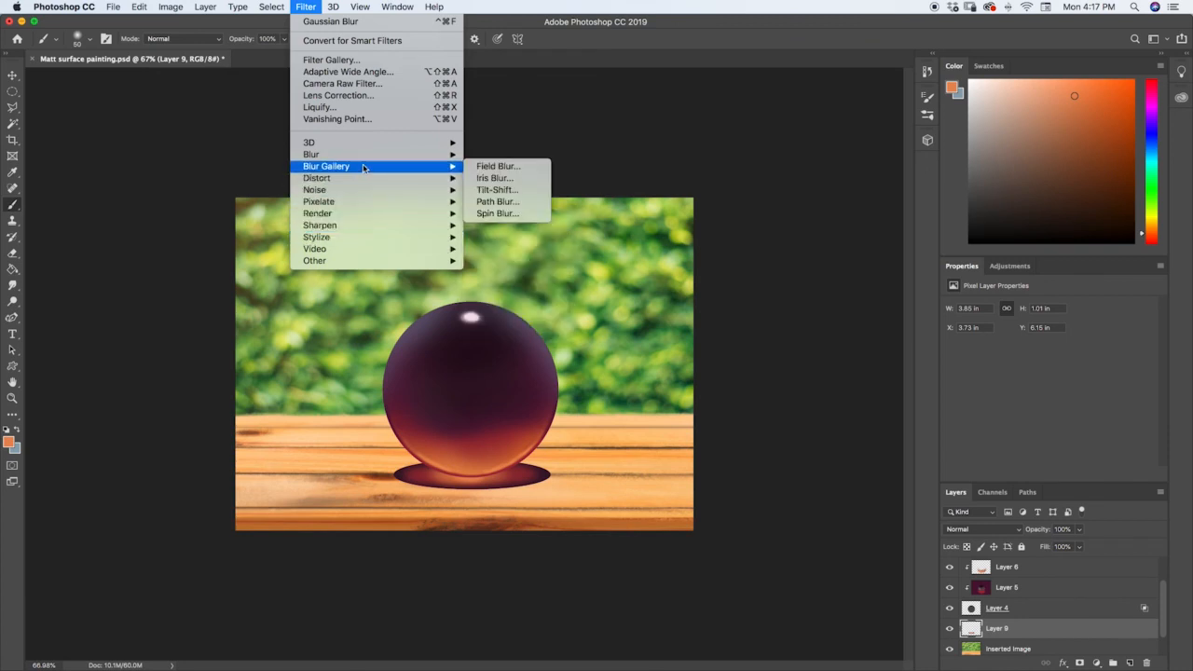
mouse_move(401, 151)
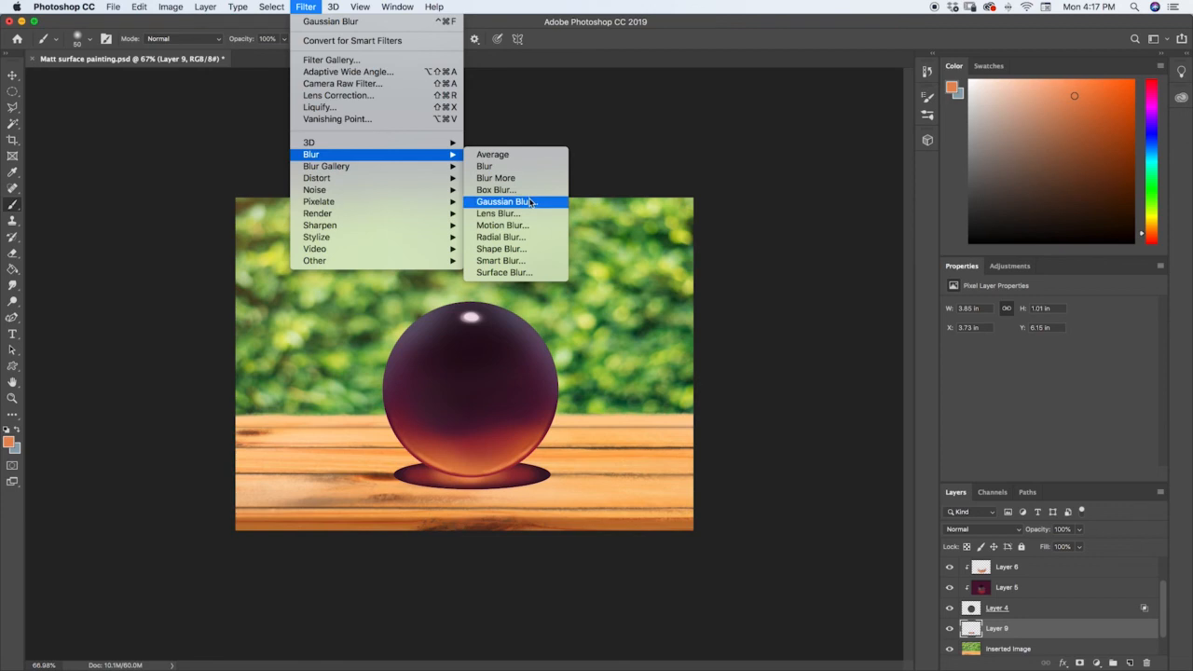
click(533, 203)
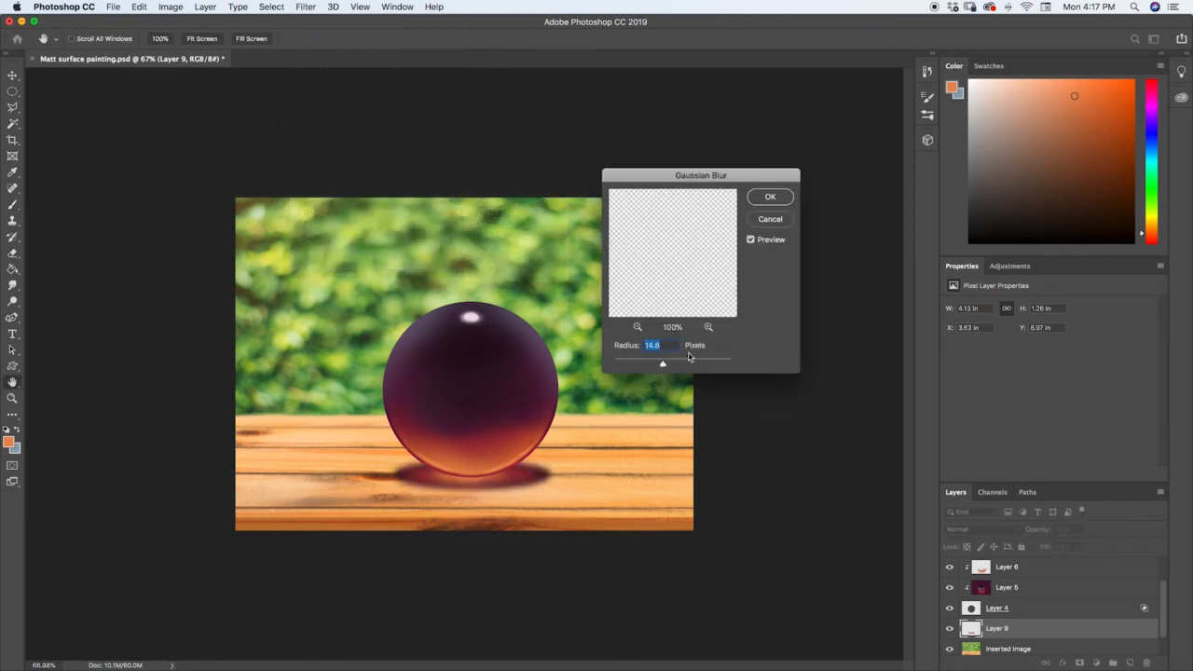
mouse_move(663, 366)
mouse_down()
mouse_move(649, 368)
mouse_move(664, 365)
mouse_up()
click(771, 198)
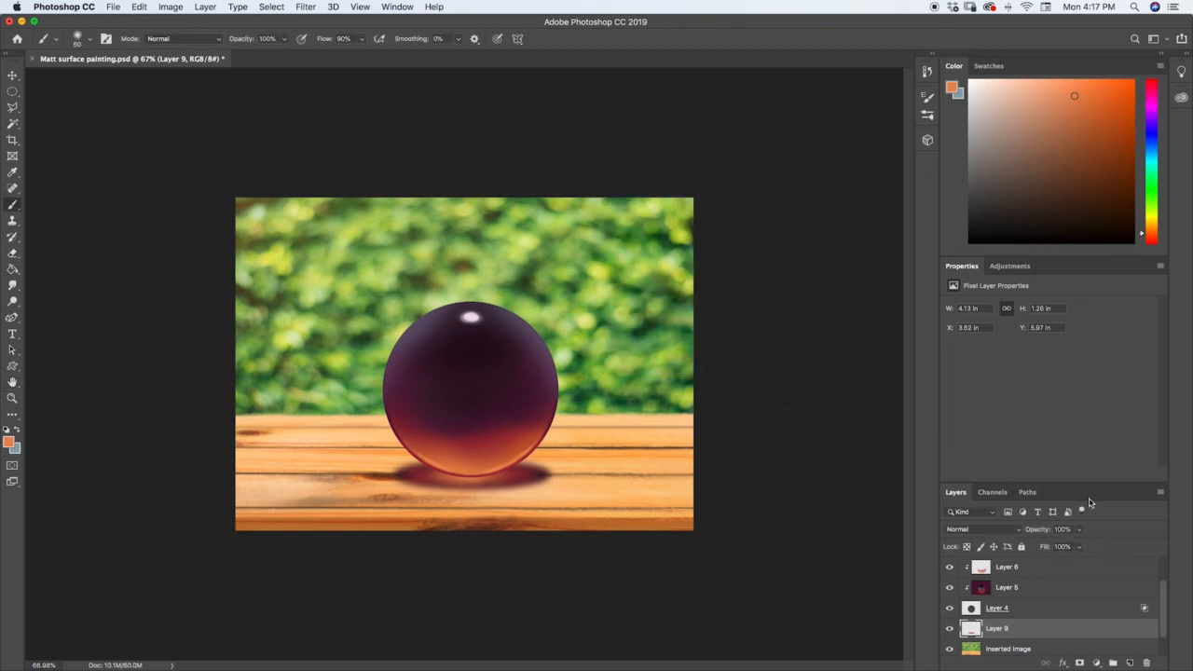
Set the shadow layer's blend mode to Multiply and its opacity to 83%.
click(1079, 530)
drag(1080, 549, 1072, 550)
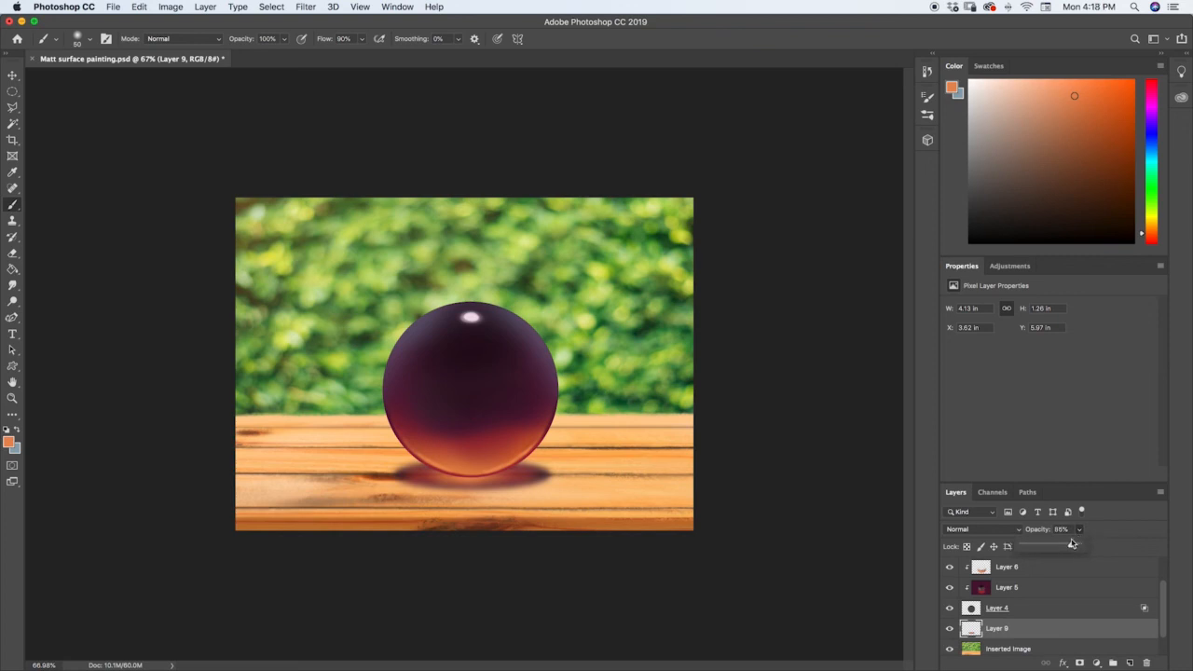
click(1016, 530)
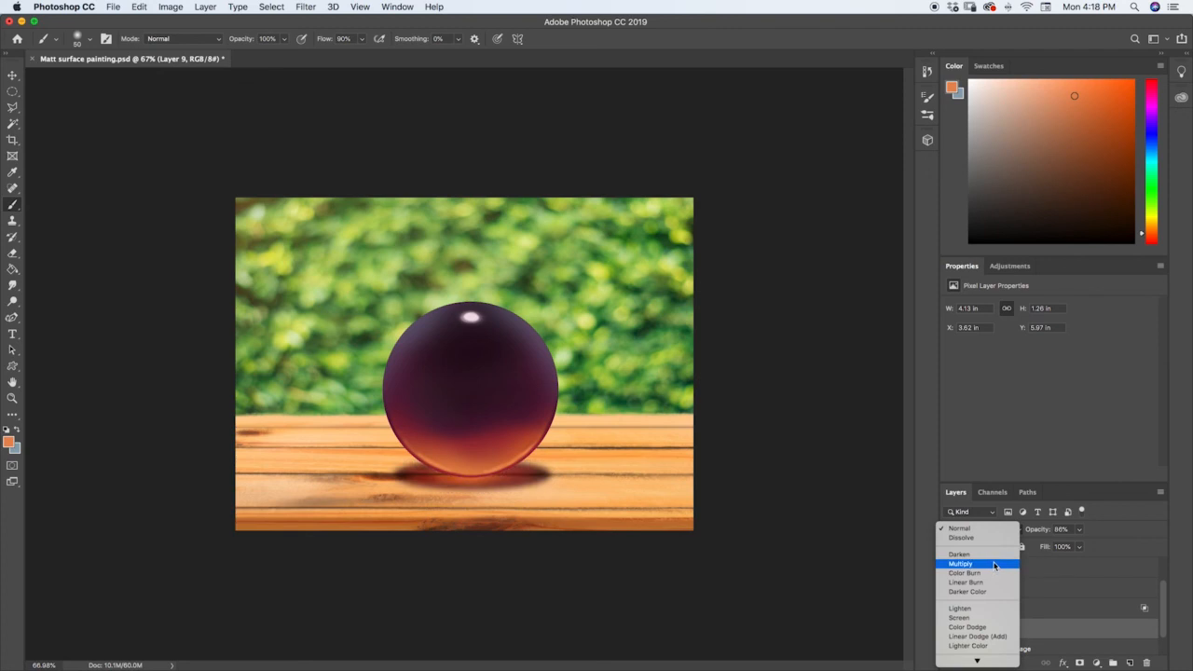
click(995, 564)
click(1080, 530)
drag(1084, 551, 1079, 555)
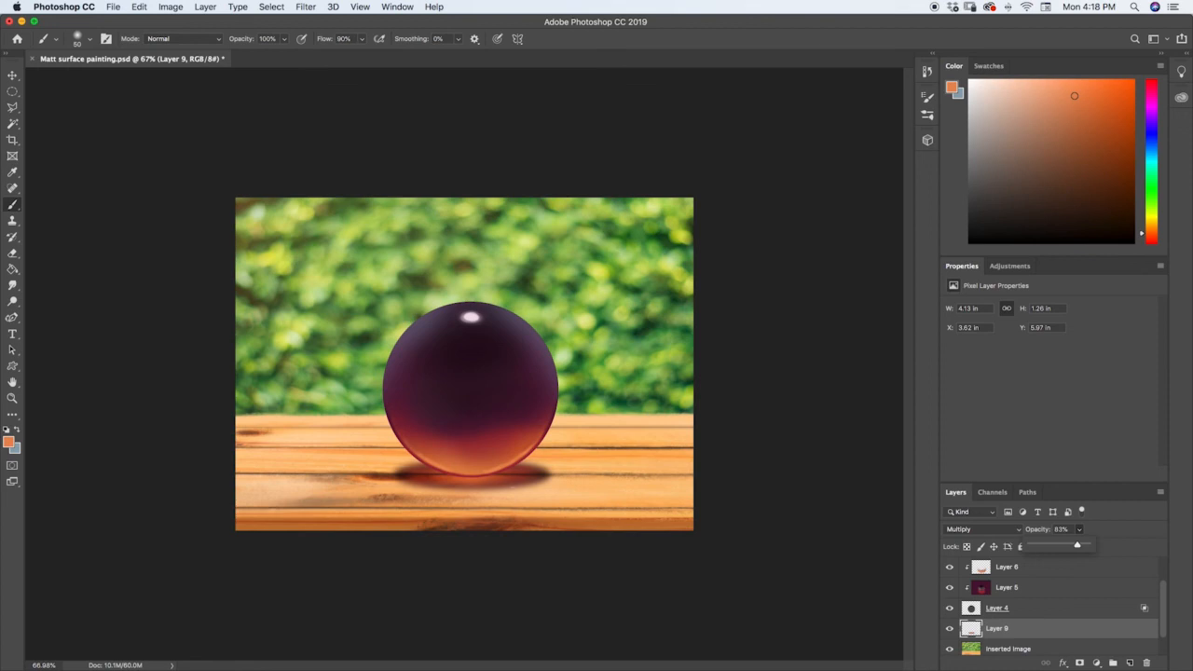
key(z)
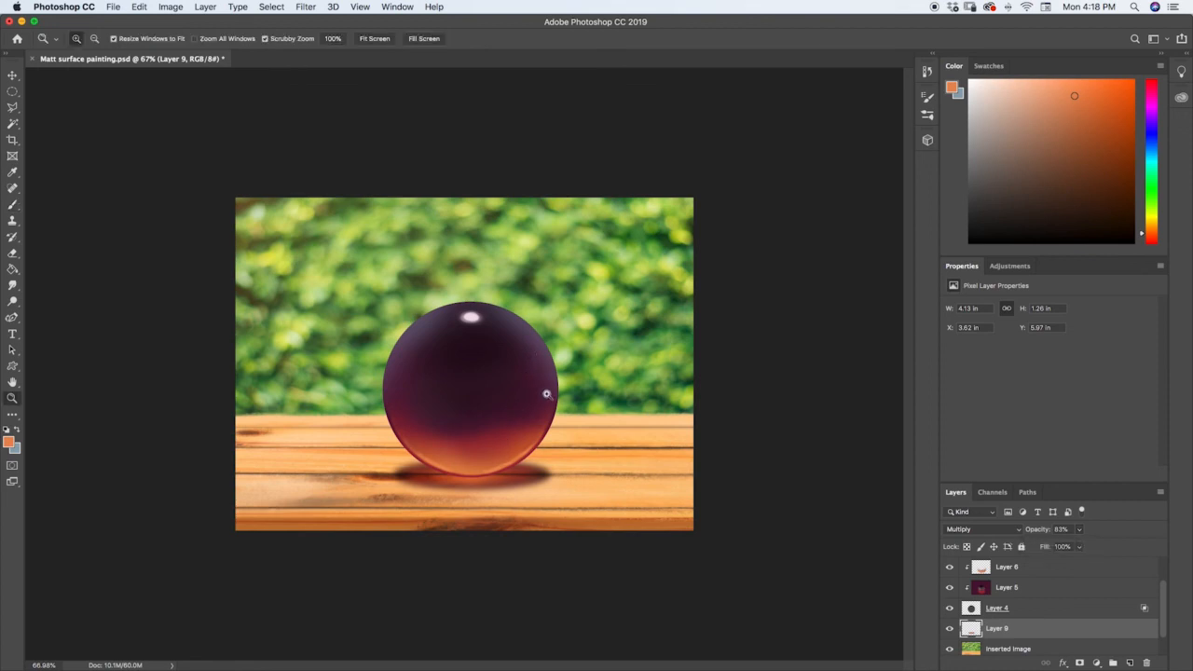
mouse_move(547, 394)
mouse_down()
mouse_move(513, 399)
mouse_move(558, 383)
mouse_move(527, 404)
mouse_move(548, 386)
mouse_up()
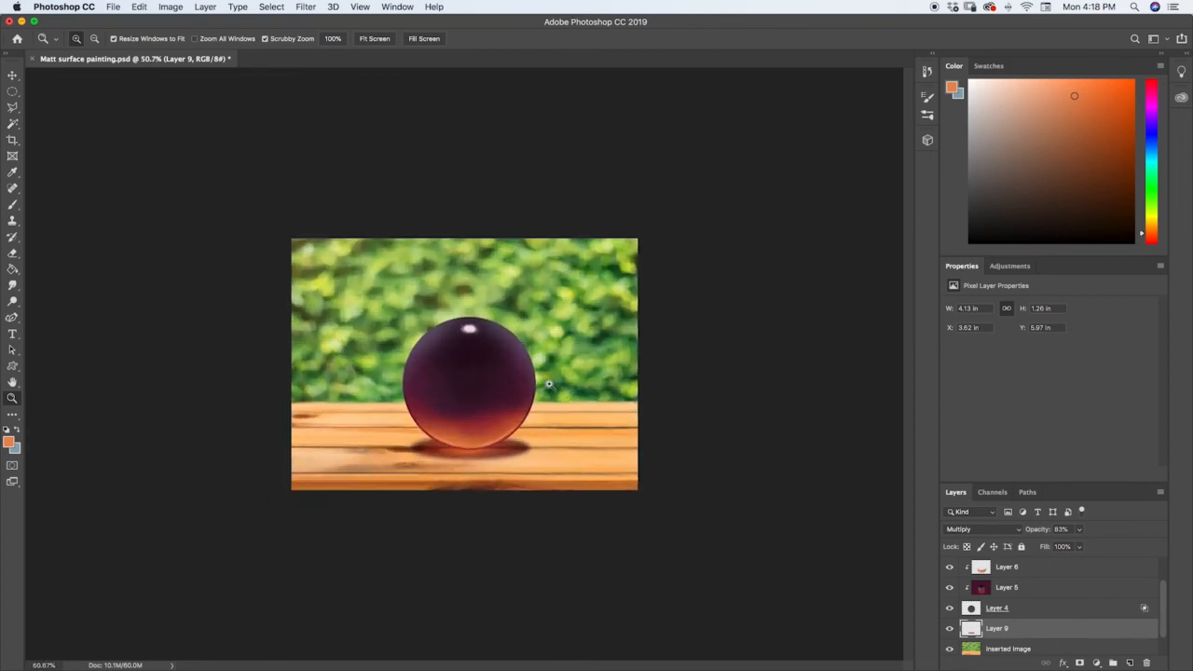